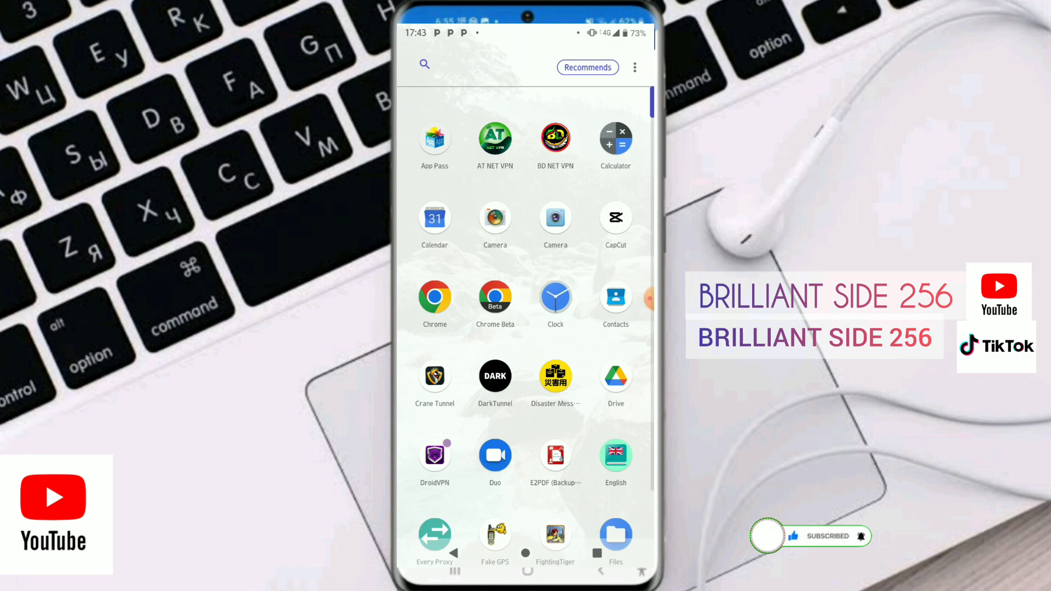
scroll(526, 312, "down", 15)
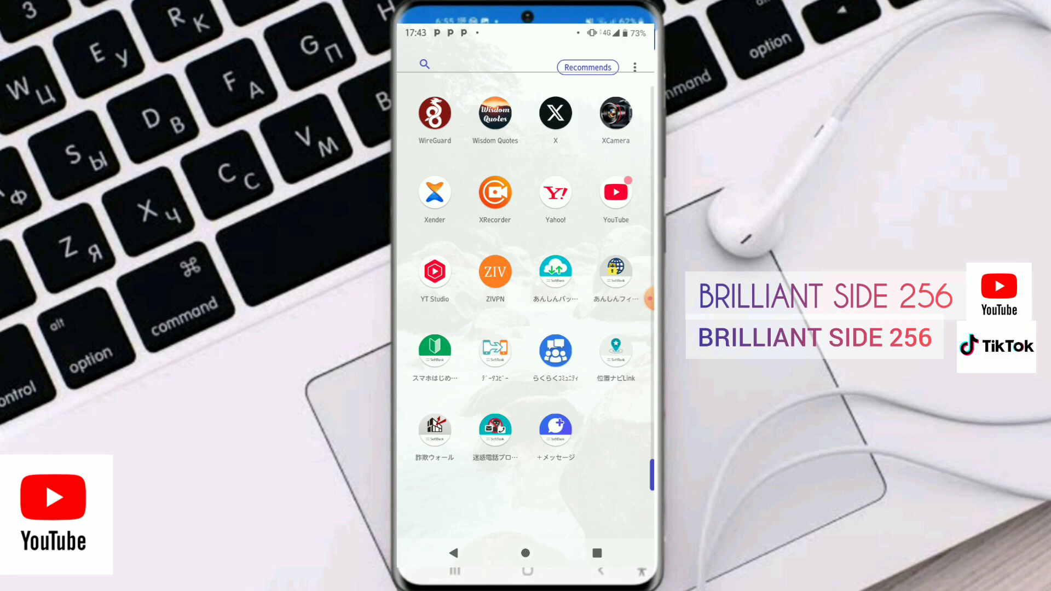
scroll(526, 313, "up", 3)
scroll(526, 313, "up", 5)
scroll(526, 313, "up", 3)
scroll(525, 313, "up", 2)
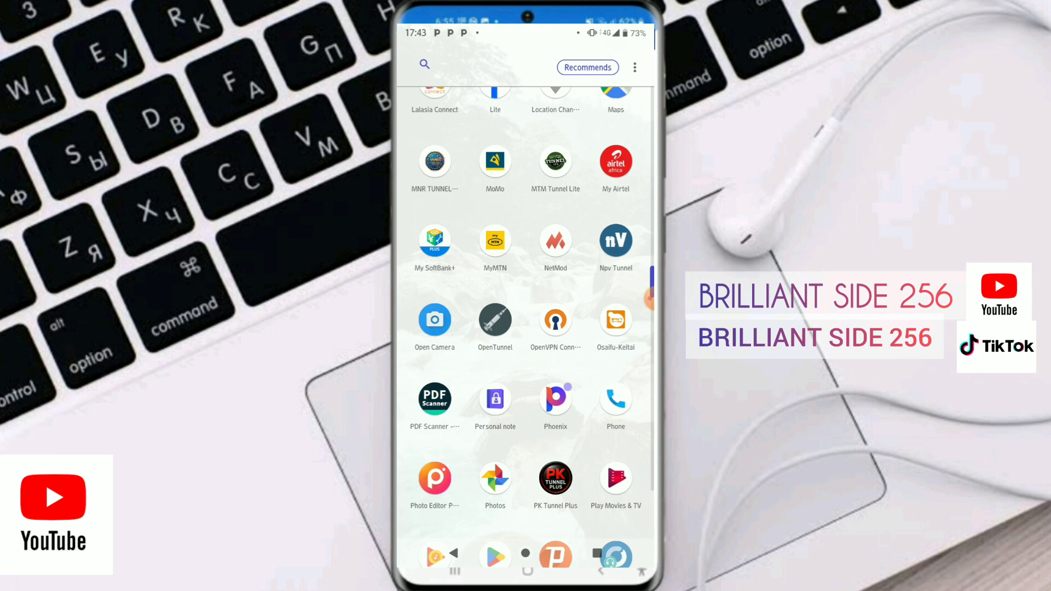
scroll(526, 329, "down", 10)
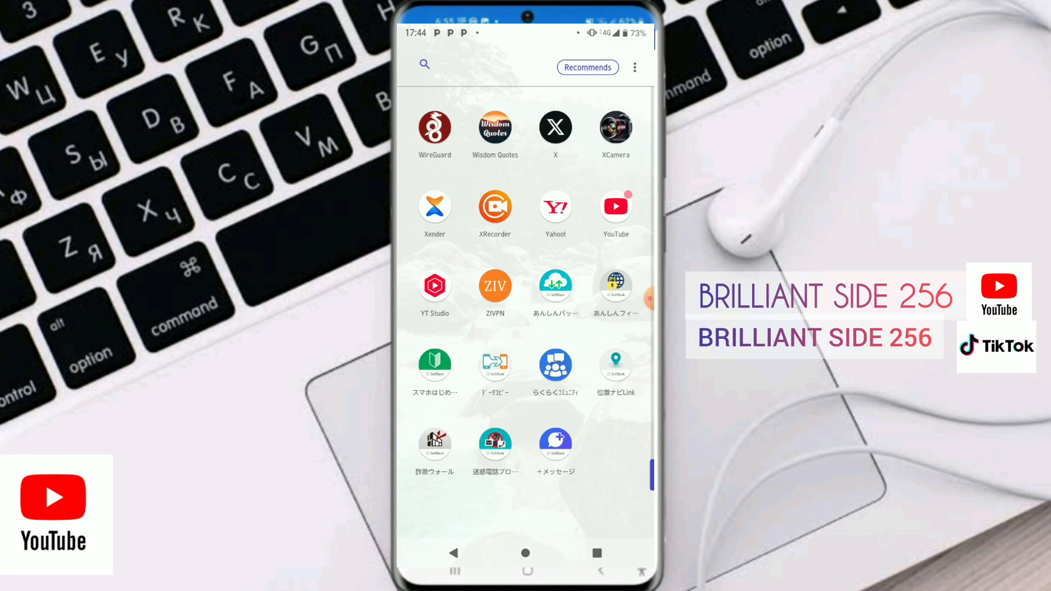
scroll(525, 329, "up", 5)
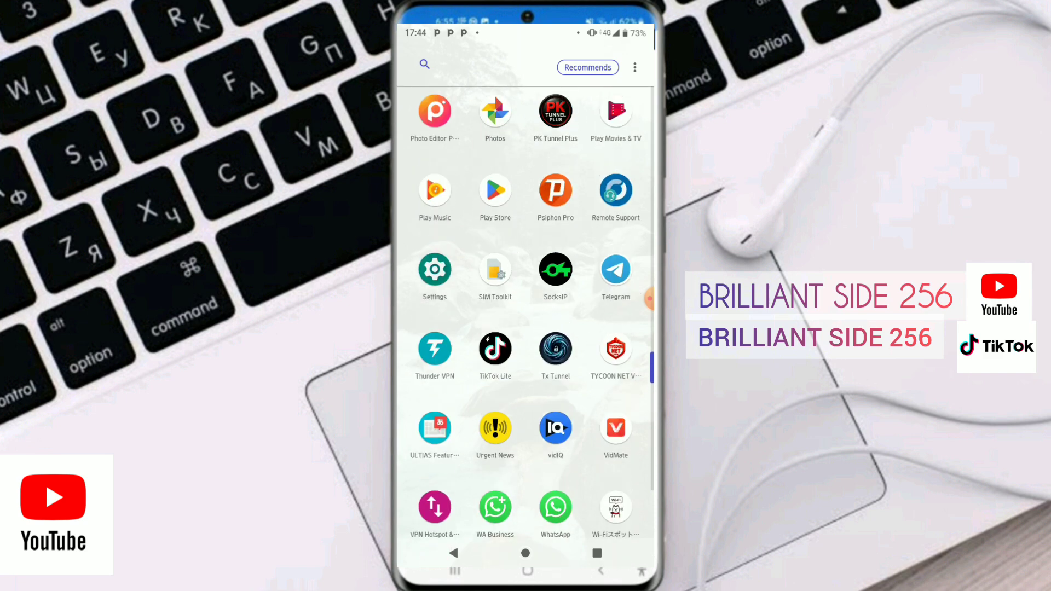
Step: Search Play Store for 'download ha' and launch HA Tunnel Plus from its already-installed listing
left_click(495, 190)
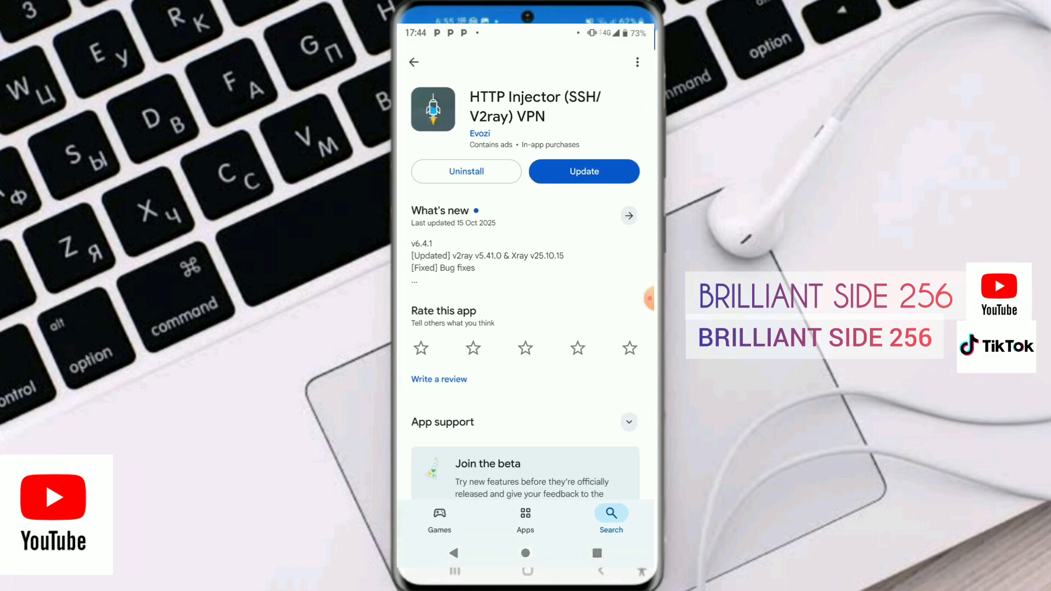
left_click(413, 62)
left_click(612, 517)
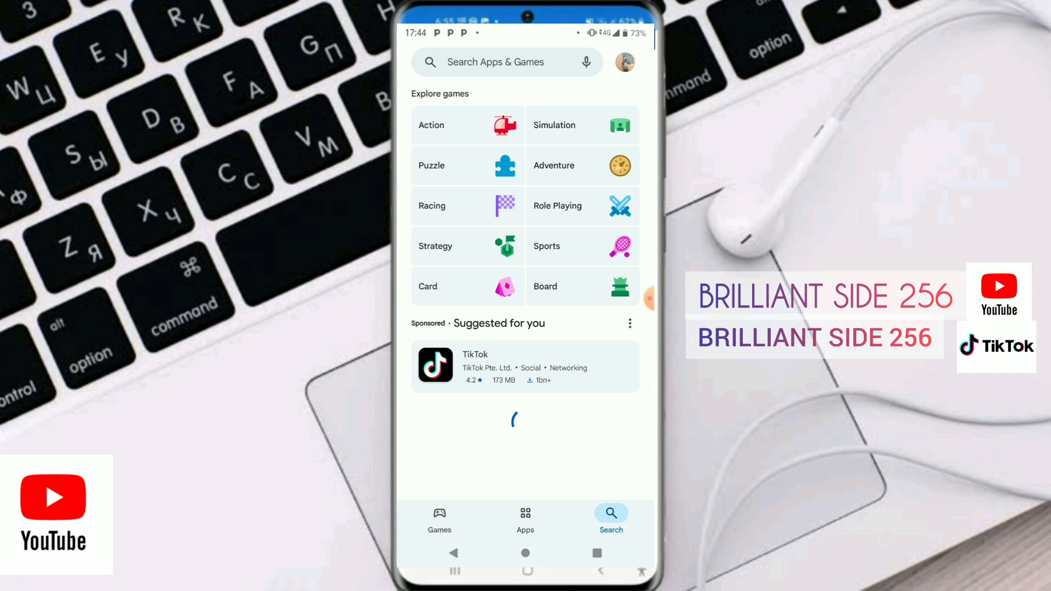
left_click(495, 61)
type("g")
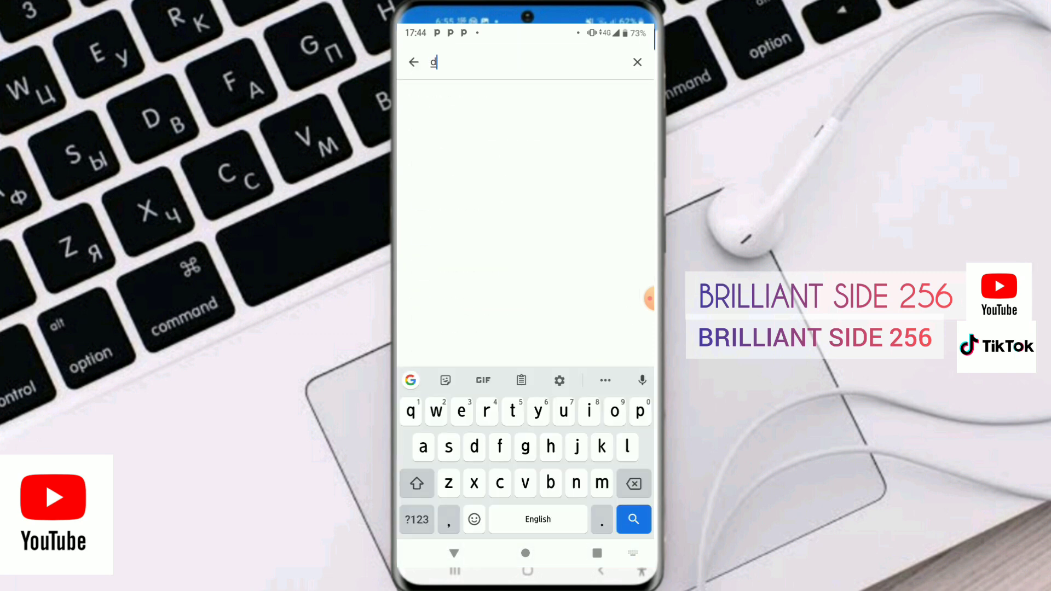
type("ownload ha")
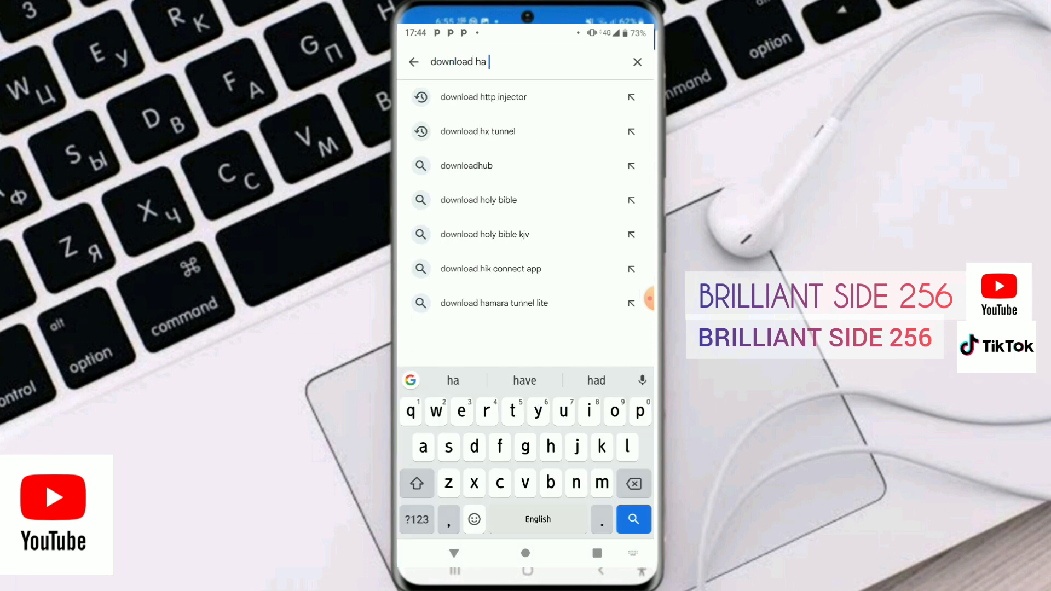
left_click(493, 97)
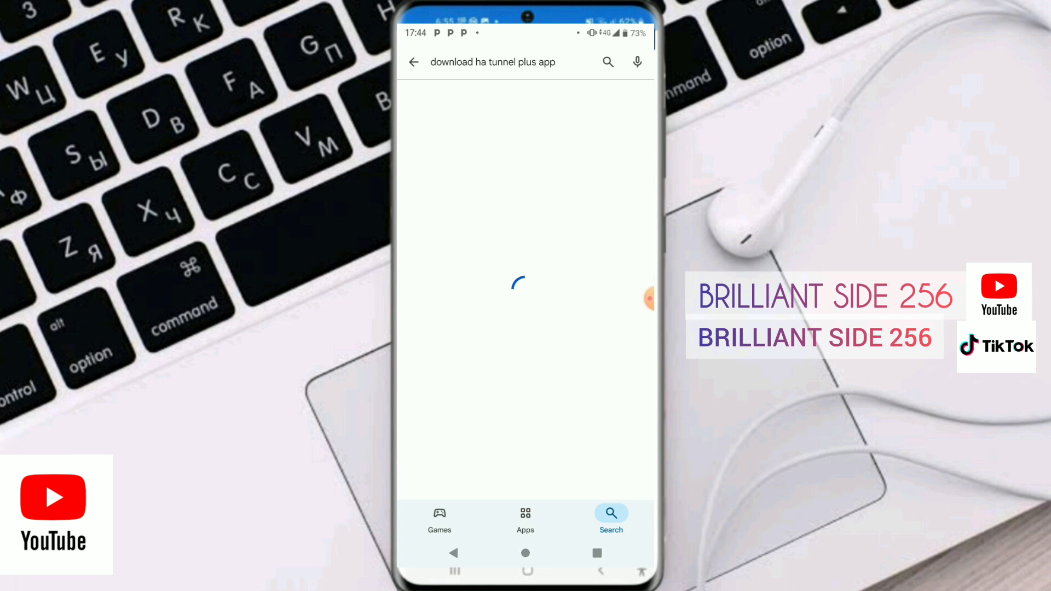
left_click(619, 107)
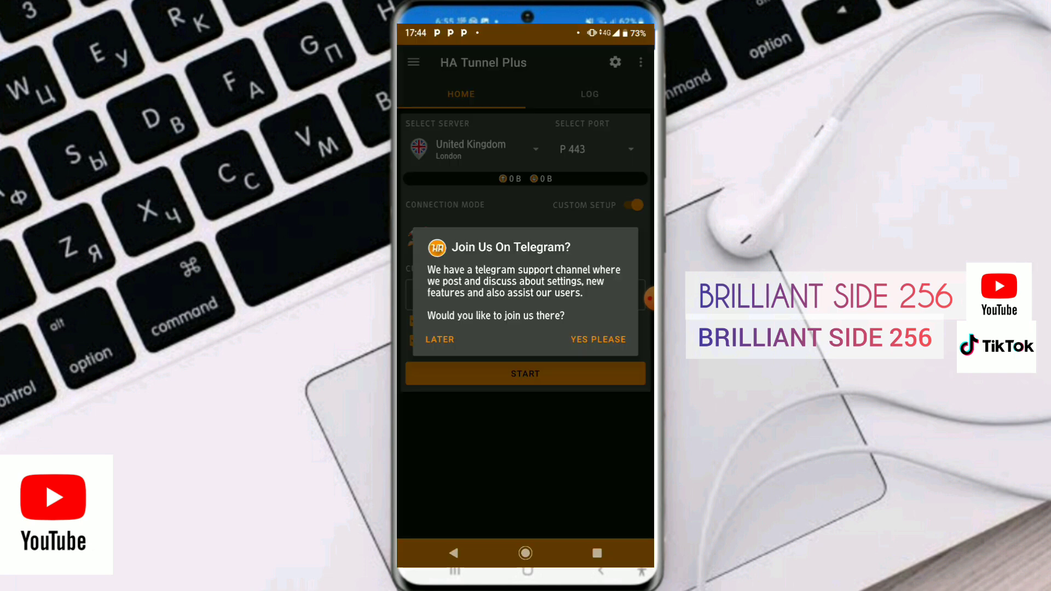
Step: Dismiss the Telegram invitation with LATER, glance at the side menu, and return to the home screen
left_click(439, 339)
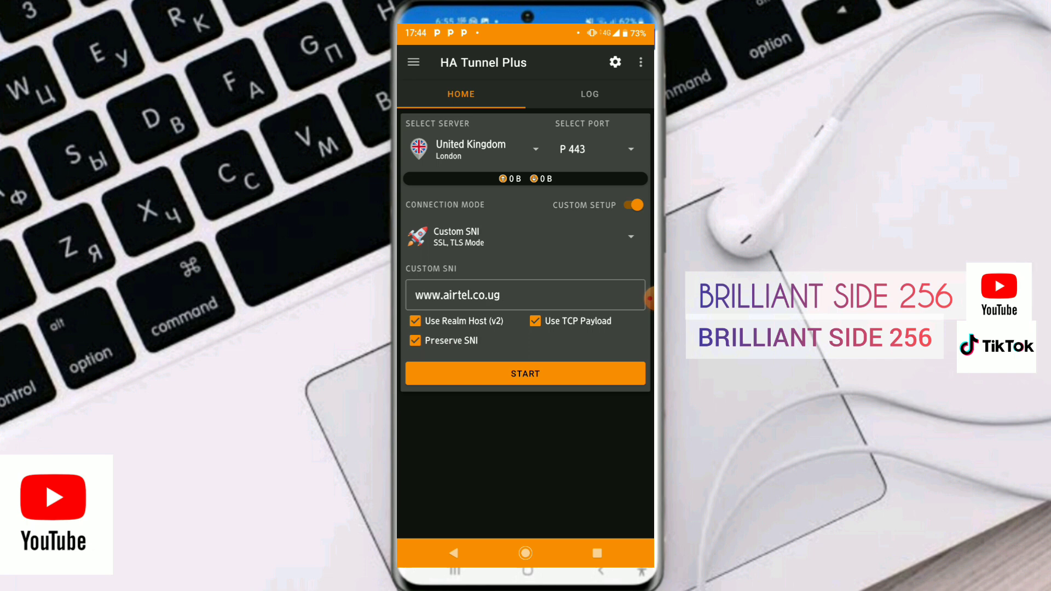
left_click(413, 62)
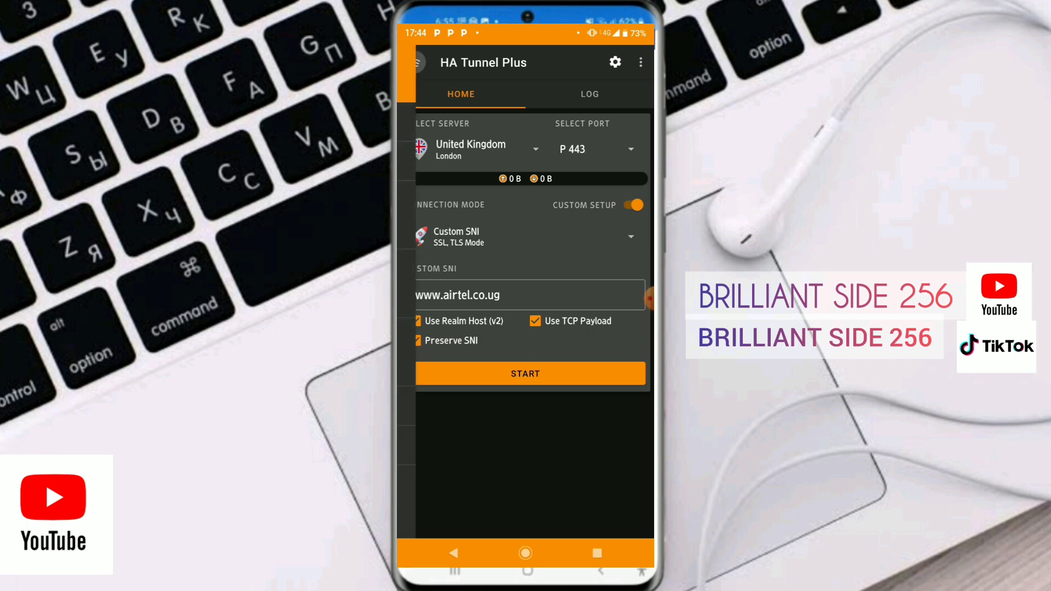
key("Escape")
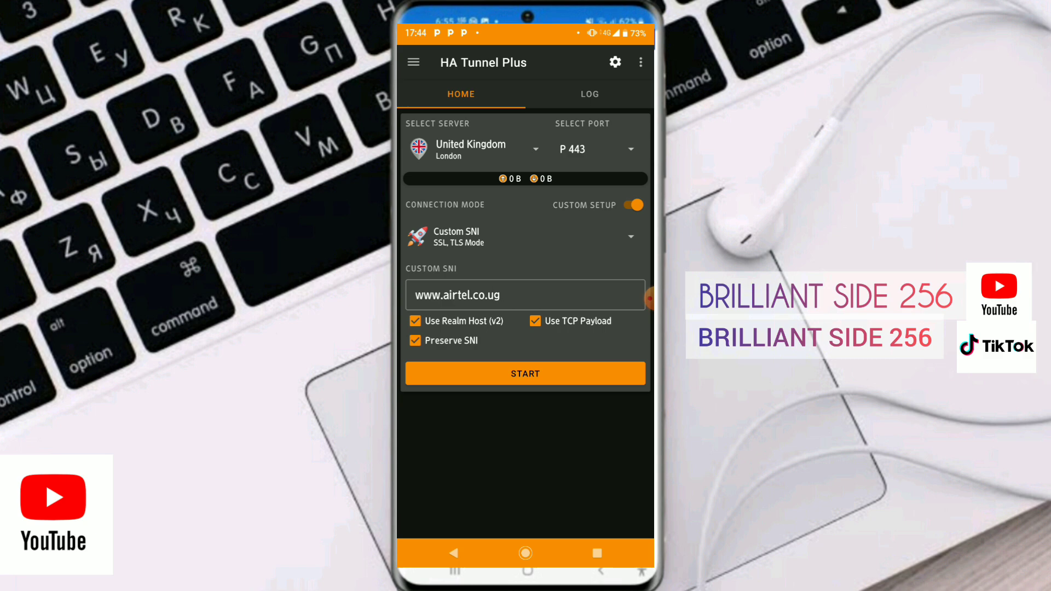
mouse_move(649, 300)
left_mouse_down()
mouse_move(543, 295)
mouse_move(640, 344)
left_mouse_up()
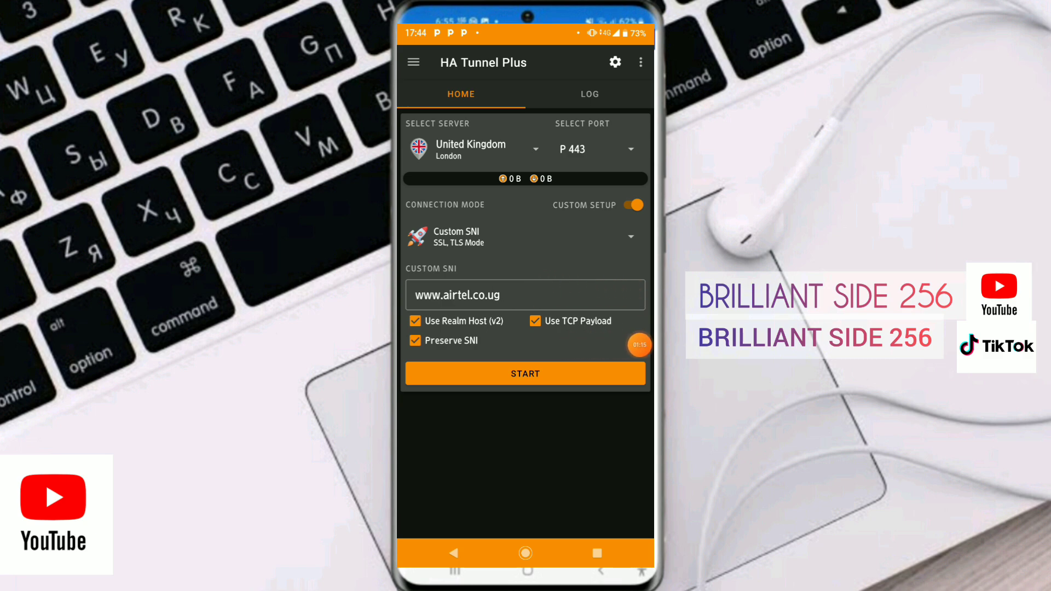
left_click(526, 553)
scroll(526, 329, "down", 5)
scroll(526, 328, "down", 15)
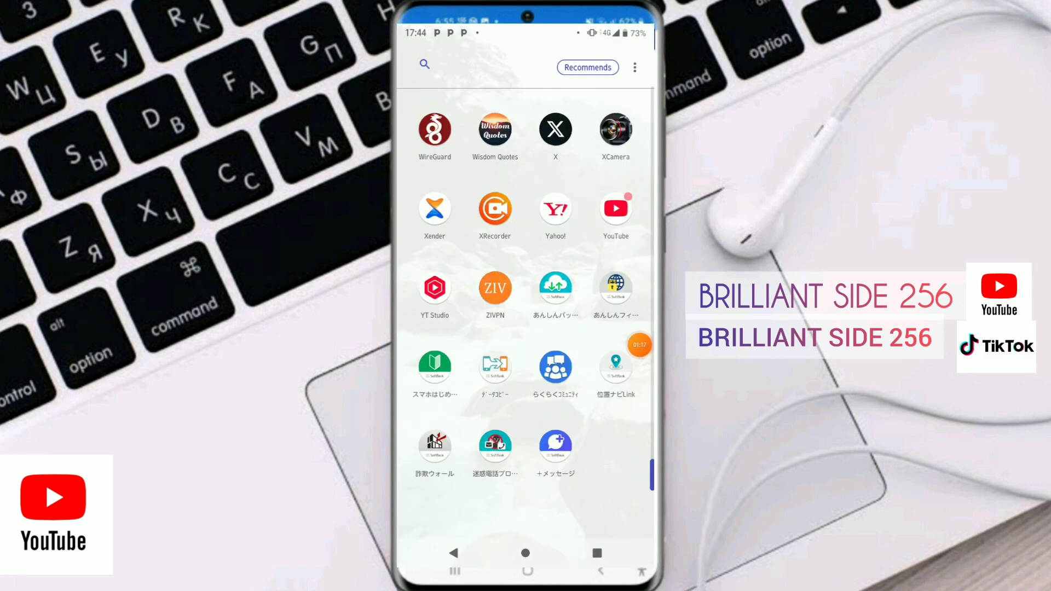
scroll(525, 328, "up", 5)
scroll(526, 328, "up", 2)
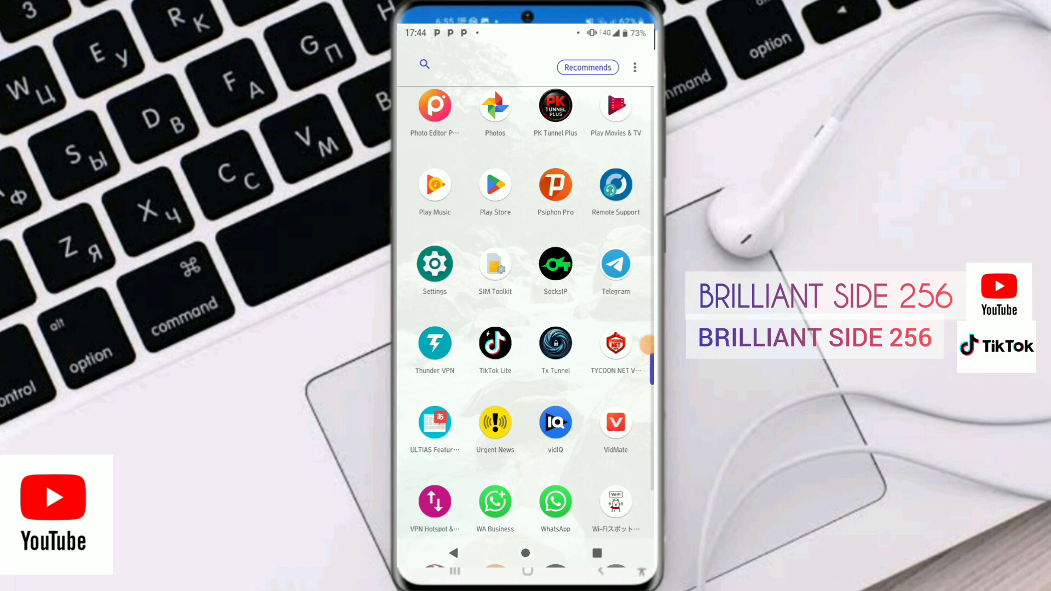
Step: Reach HA Tunnel Plus's app info page under Apps & notifications in Android Settings
left_click(434, 263)
left_click(481, 278)
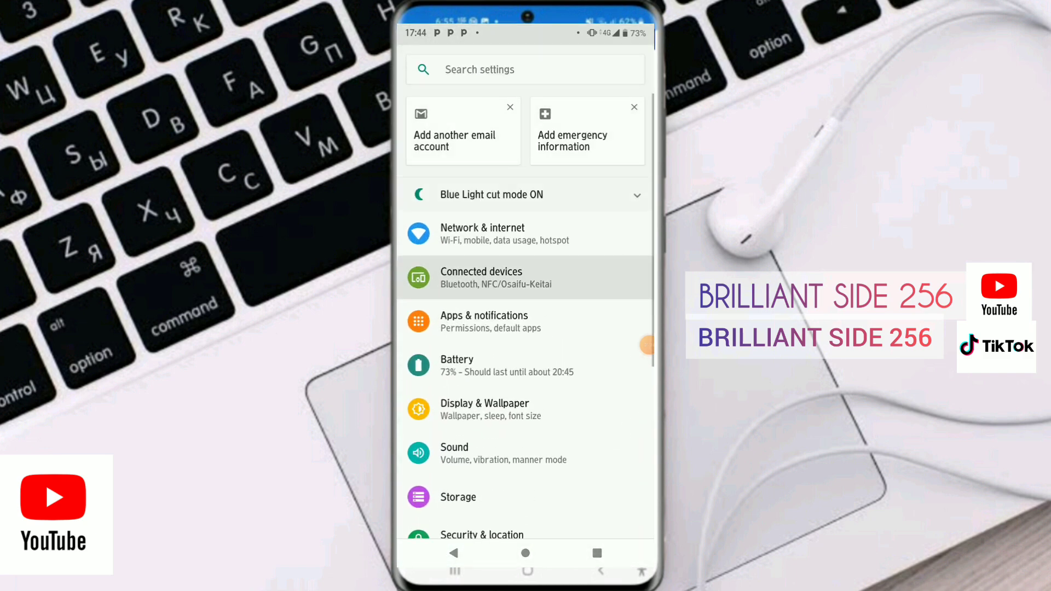
left_click(454, 553)
left_click(484, 322)
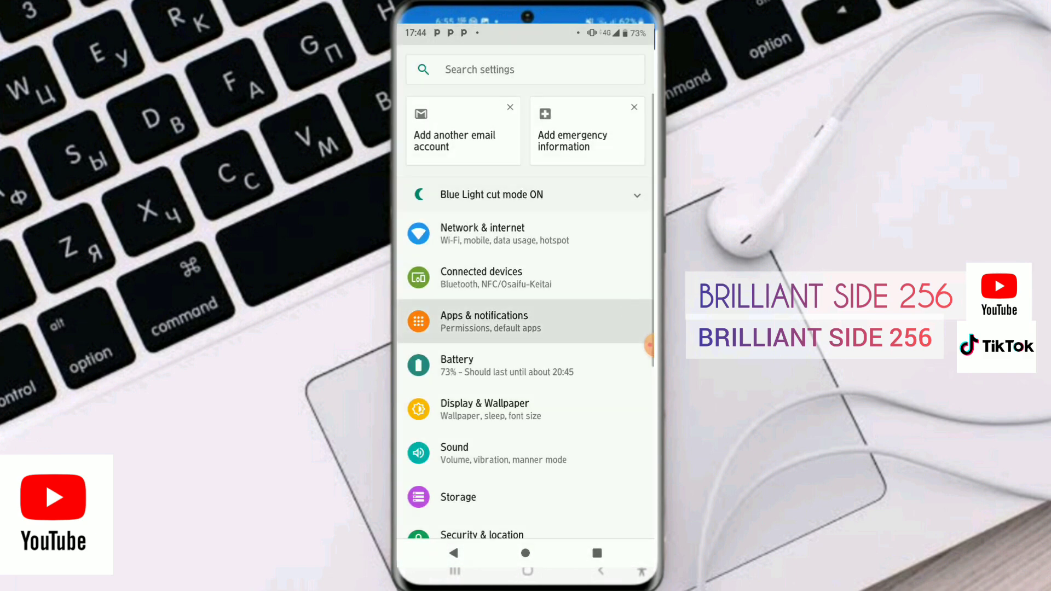
left_click(474, 132)
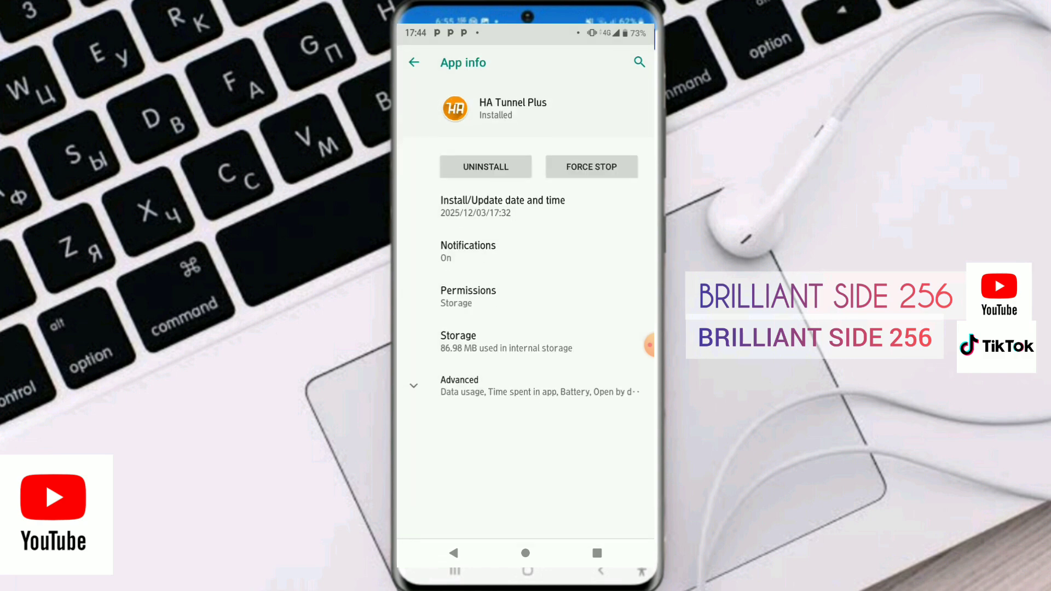
Step: Clear HA Tunnel Plus's storage, confirm the deletion, and bring up the app drawer
left_click(476, 341)
left_click(485, 166)
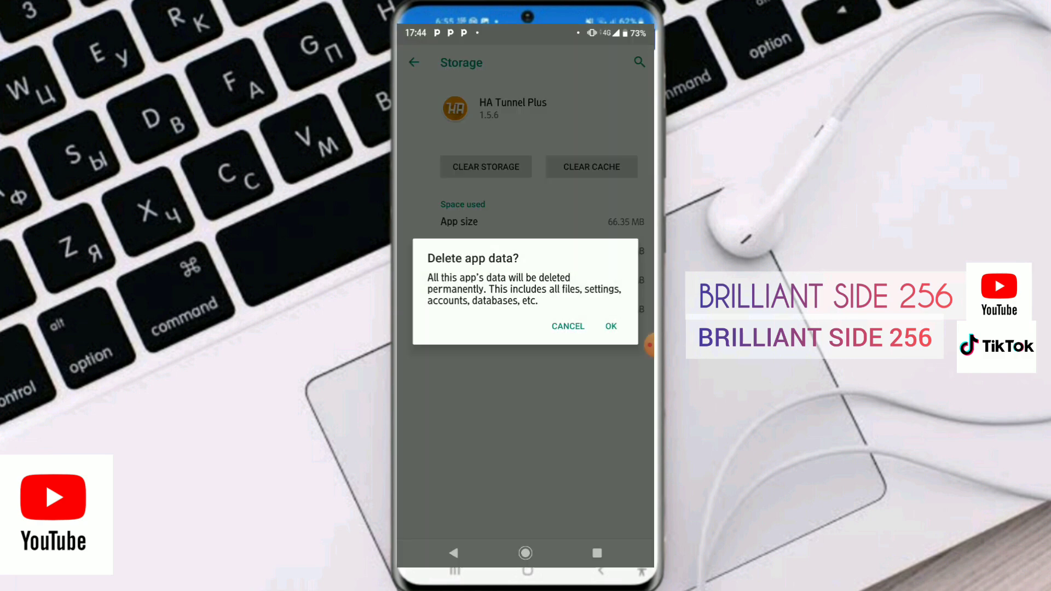
left_click(612, 327)
left_click(525, 553)
left_click_drag(526, 493, 526, 246)
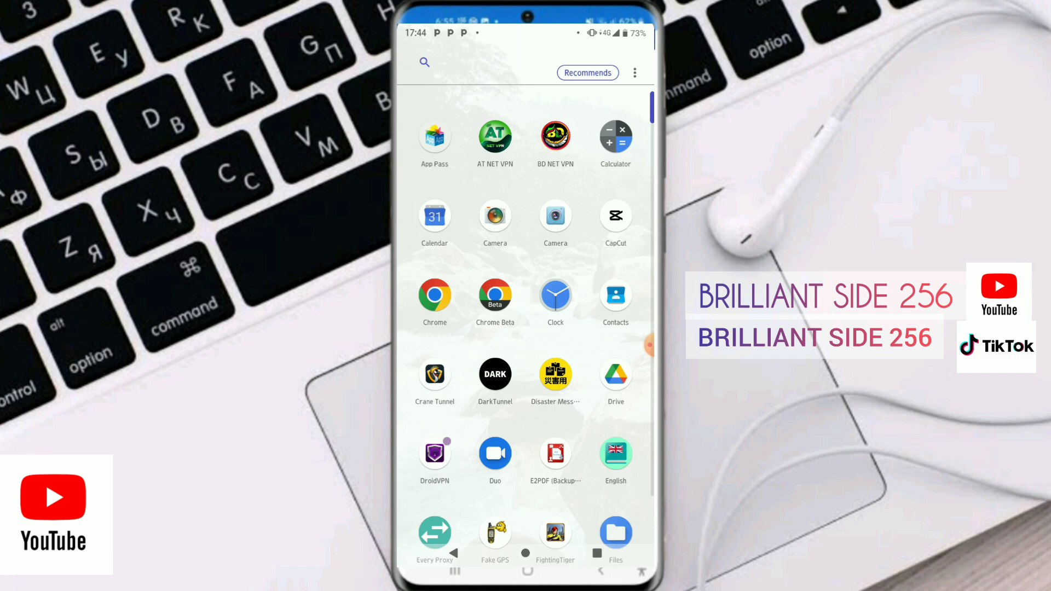
scroll(526, 329, "down", 1)
scroll(525, 328, "down", 3)
scroll(525, 328, "down", 2)
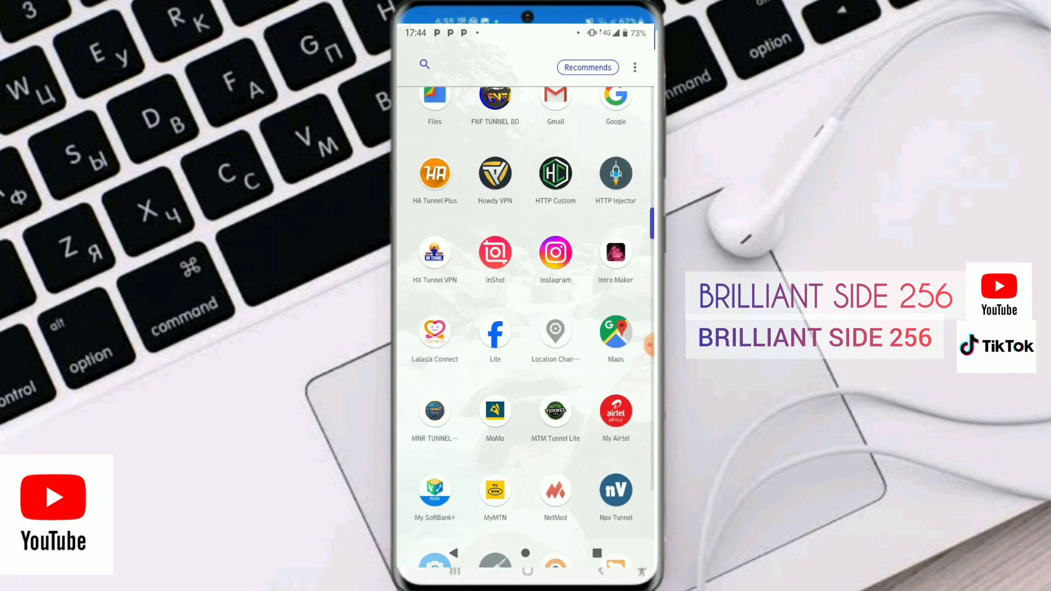
Step: Relaunch HA Tunnel Plus, dismiss its startup notices, and enable custom setup
left_click(434, 173)
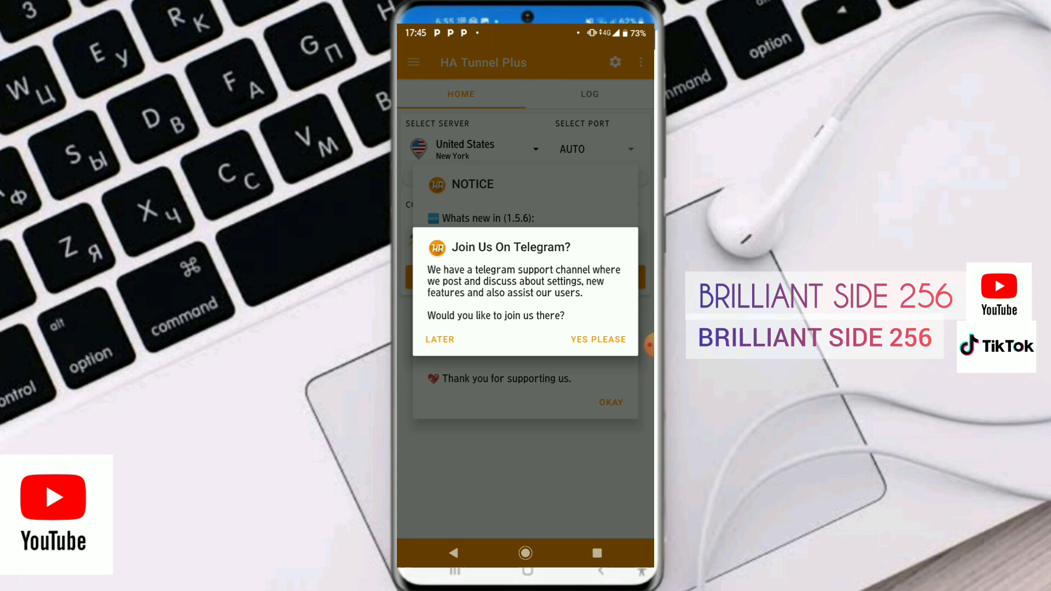
left_click(440, 340)
left_click(576, 337)
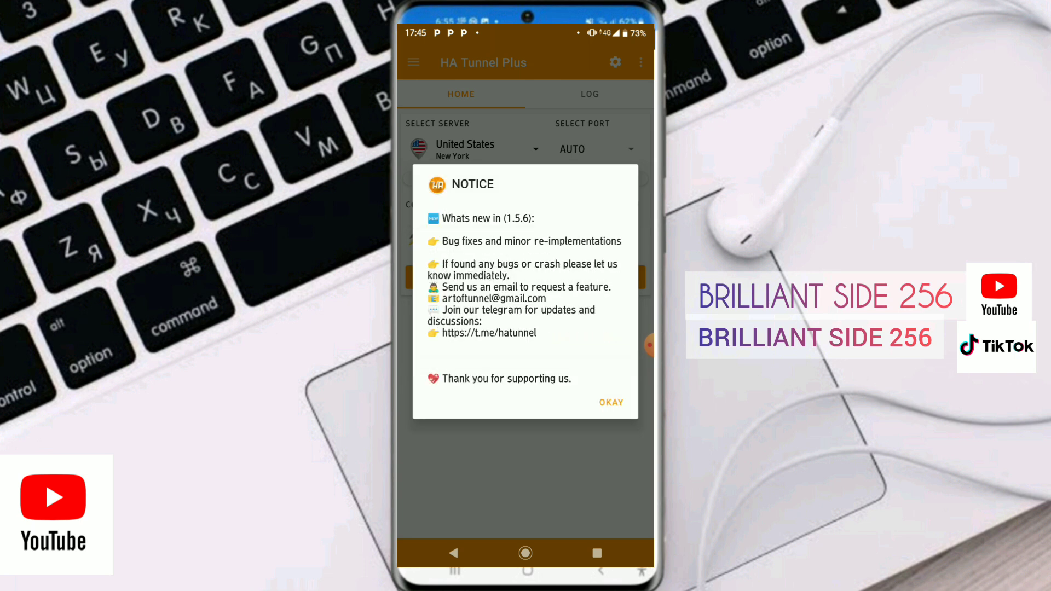
left_click(611, 403)
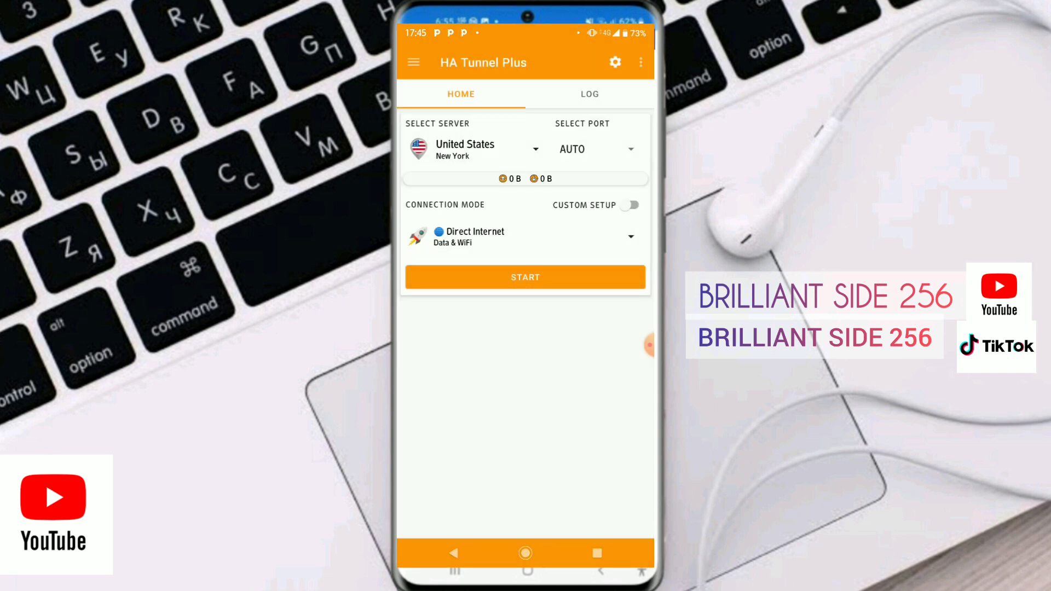
left_click(630, 205)
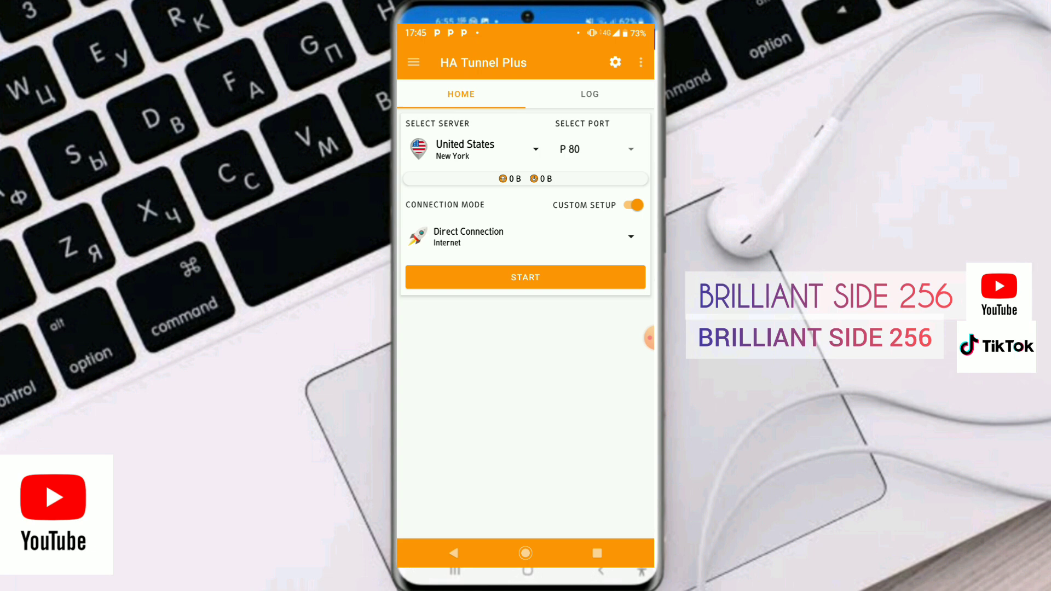
Step: Choose port 443 and keep United States / New York as the server
left_click_drag(649, 337, 640, 279)
left_click(630, 149)
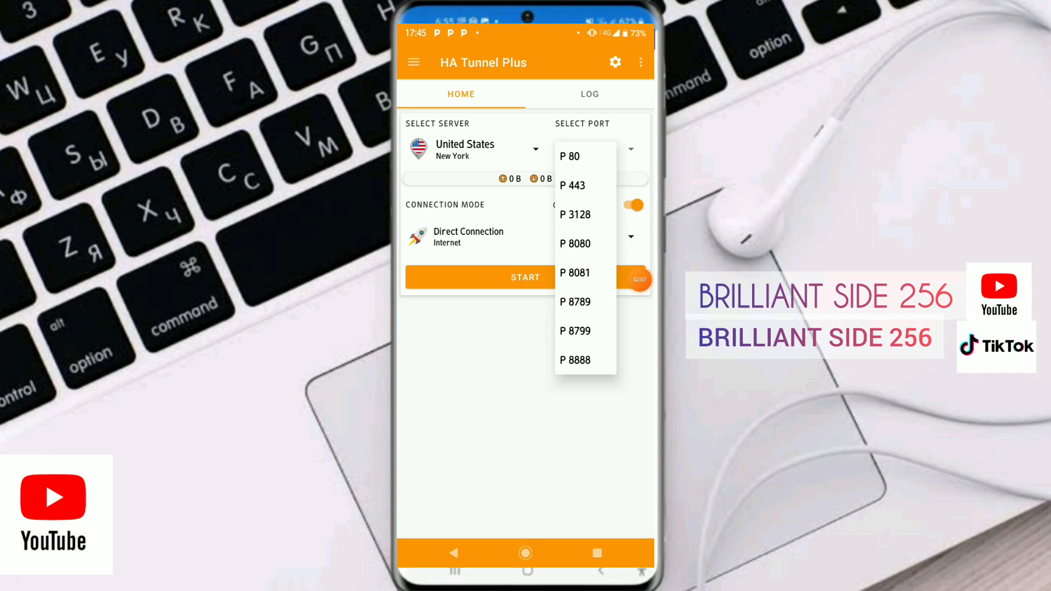
left_click(573, 185)
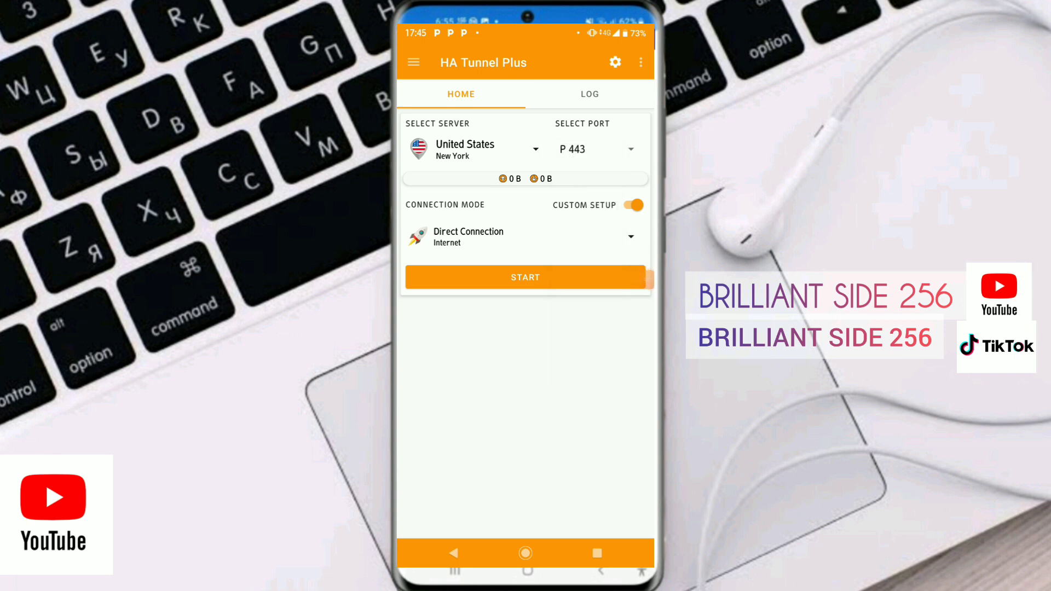
left_click(465, 148)
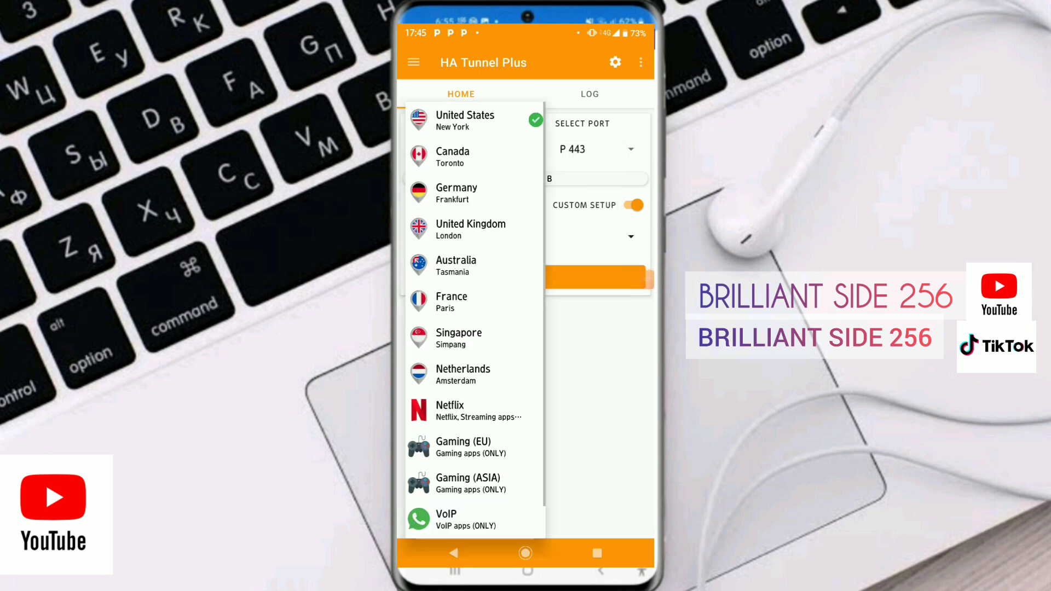
scroll(474, 329, "down", 1)
scroll(474, 328, "up", 1)
left_click(460, 115)
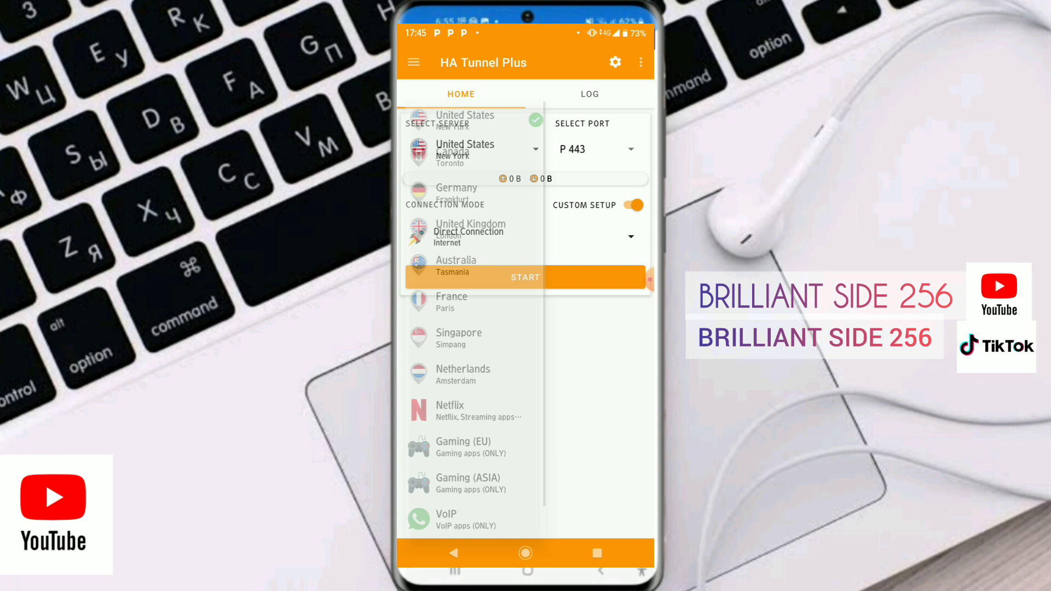
mouse_move(649, 280)
left_mouse_down()
mouse_move(489, 226)
mouse_move(499, 378)
left_mouse_up()
left_click(526, 236)
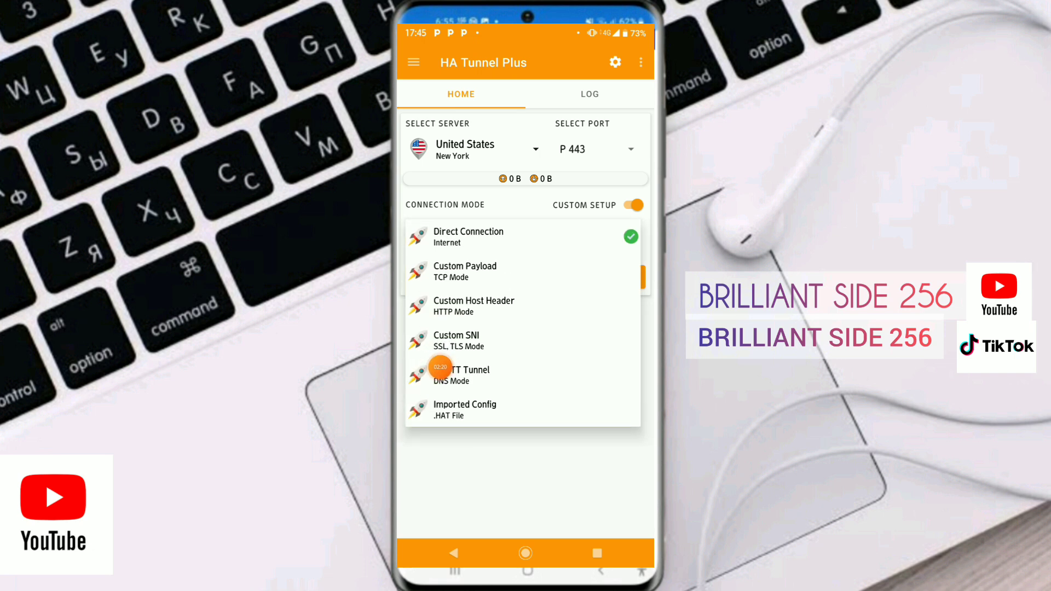
left_click_drag(412, 378, 411, 432)
left_click(476, 340)
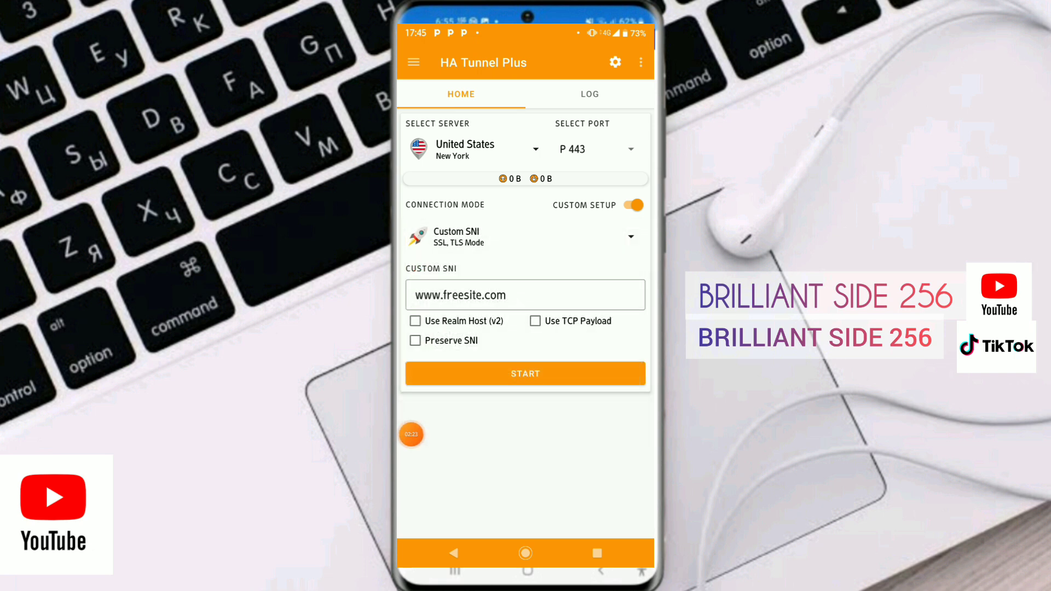
left_click(503, 299)
key("BackSpace")
key("BackSpace")
key("BackSpace")
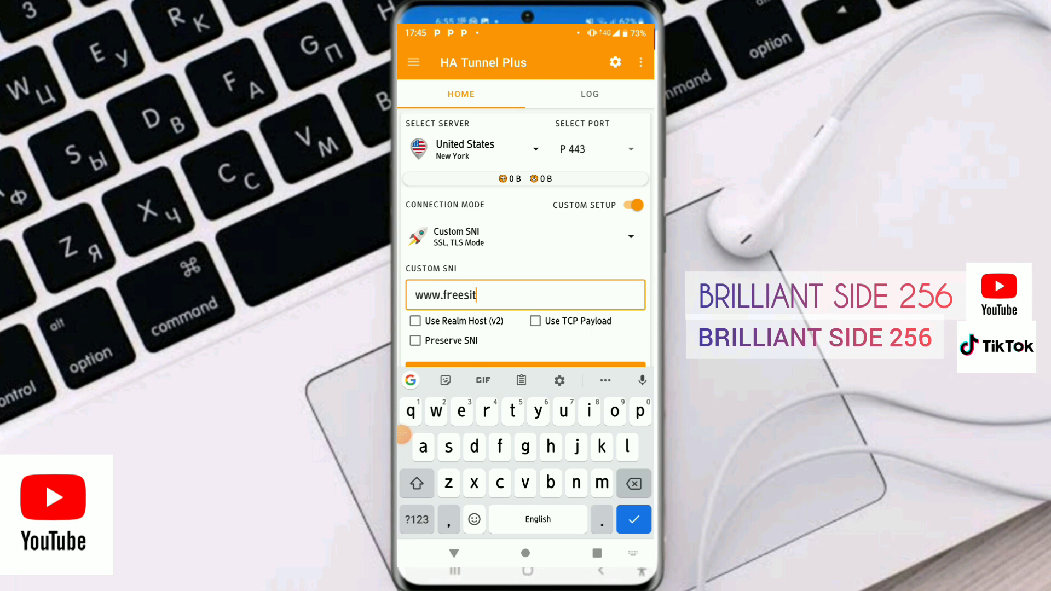
key("BackSpace")
key("BackSpace")
key("BackSpace")
key("BackSpace")
type("www")
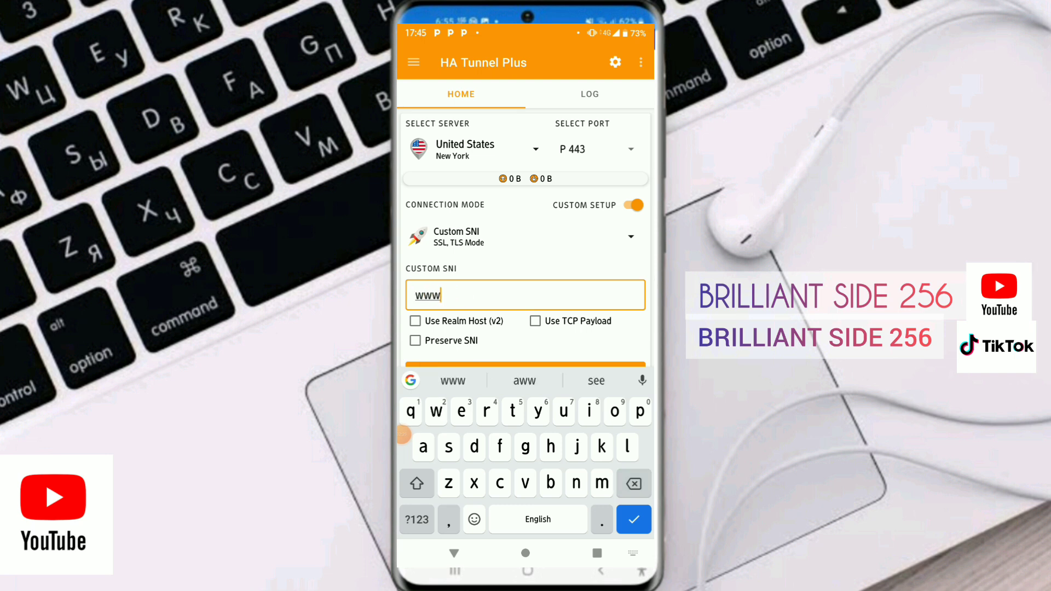
type(".")
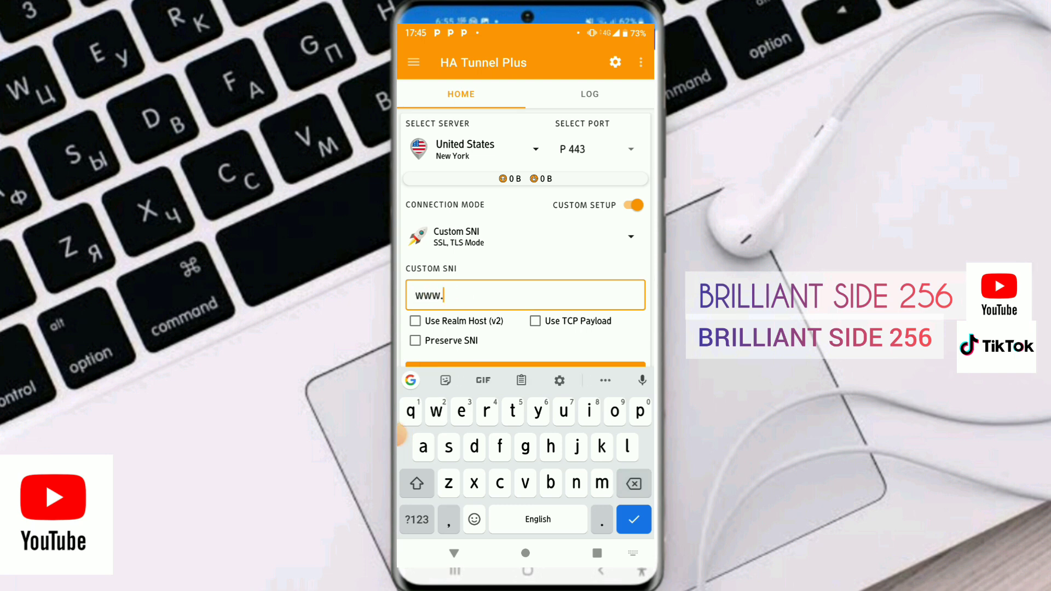
type("goo")
type("gle.")
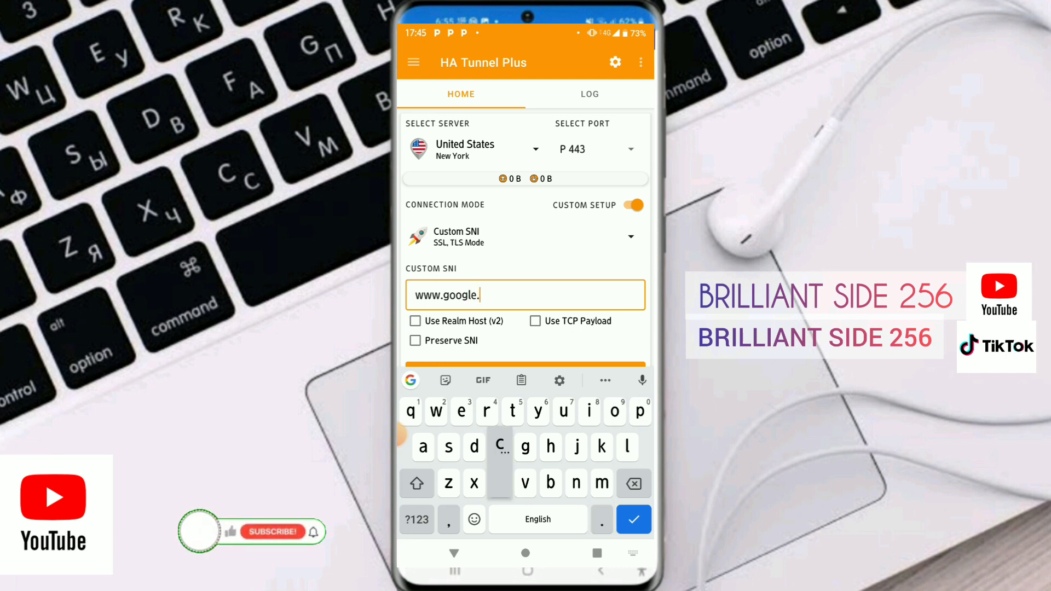
type("com")
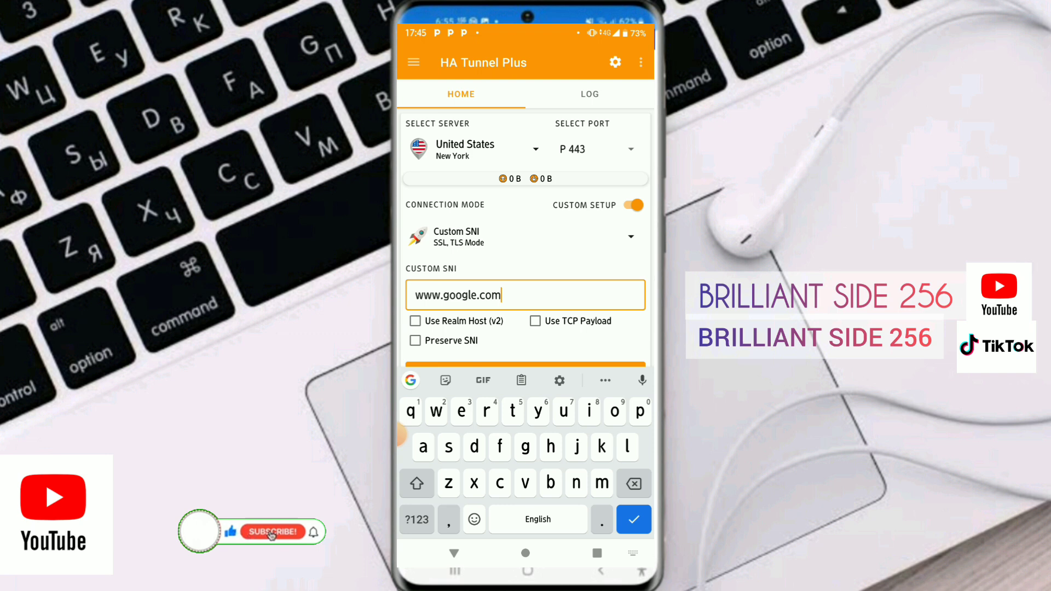
Step: Enable Preserve SNI and Use Realm Host (v2), then save the settings
left_click(416, 340)
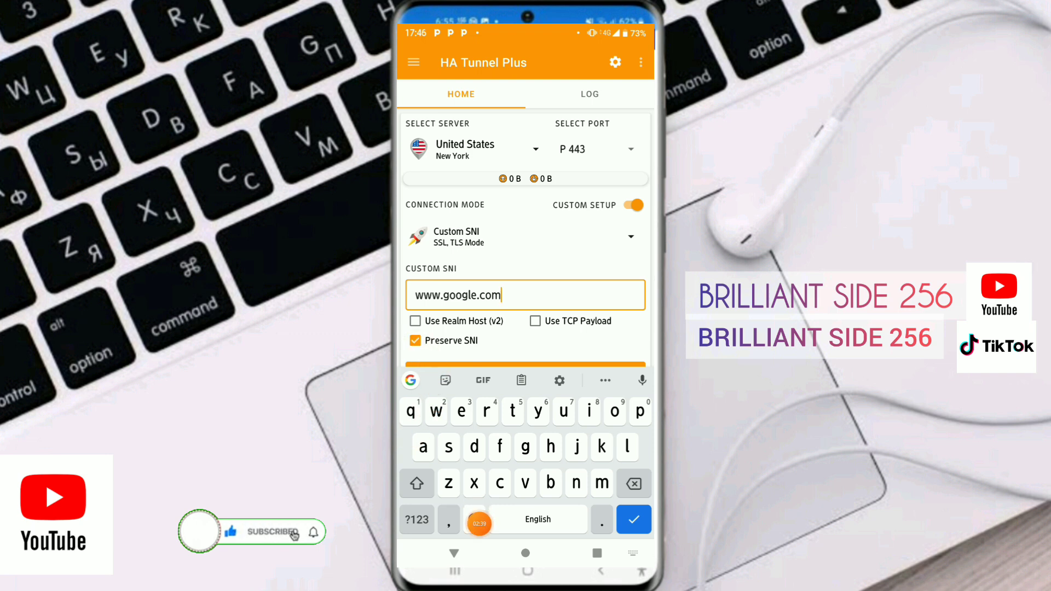
left_click(416, 321)
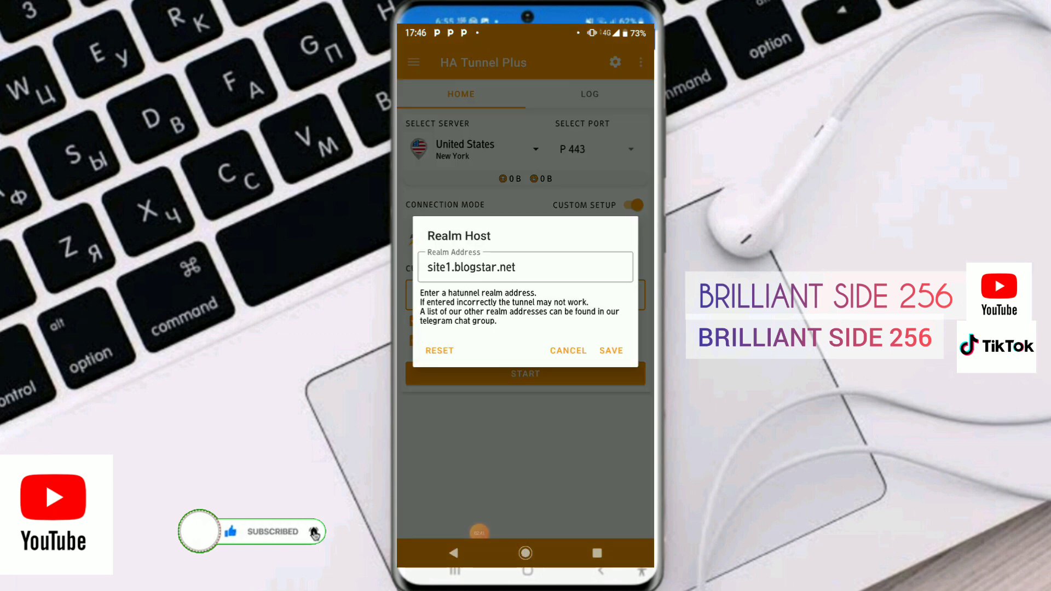
left_click(612, 350)
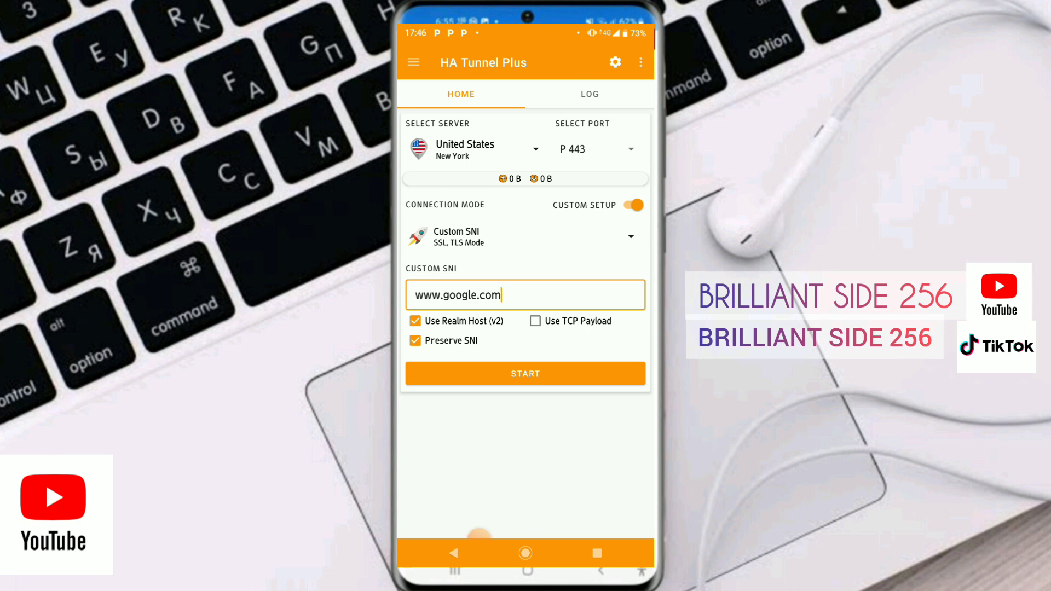
Step: Start Export Config from the Import/Export menu and allow storage access
left_click(639, 62)
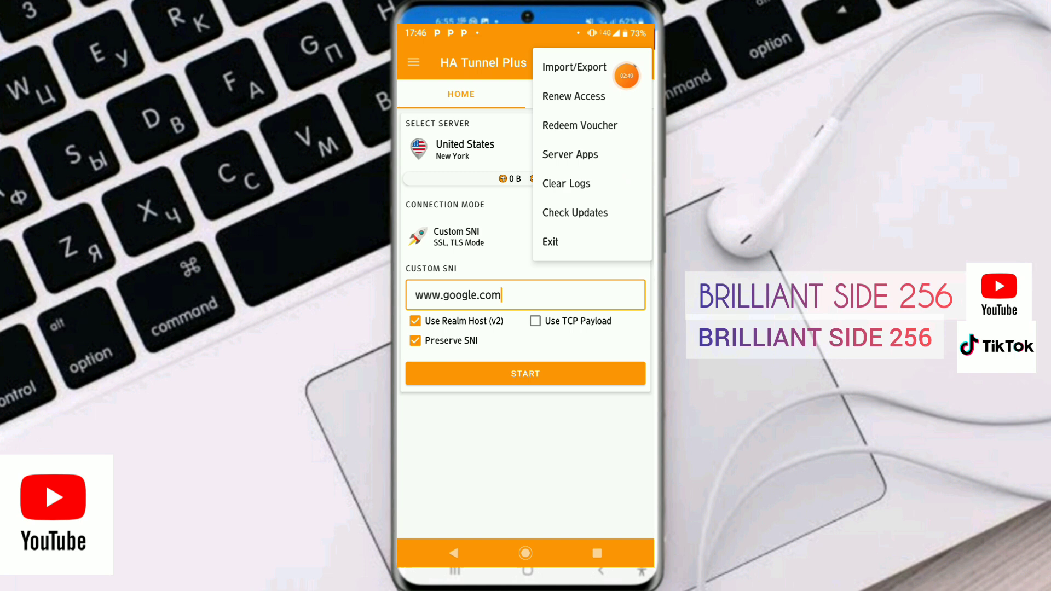
left_click(575, 67)
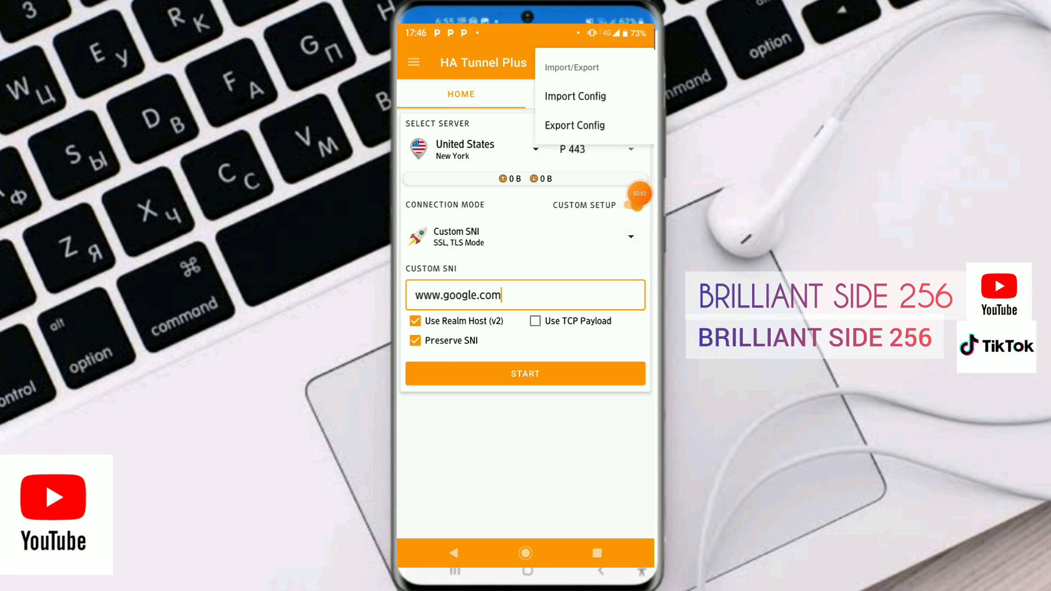
left_click(575, 125)
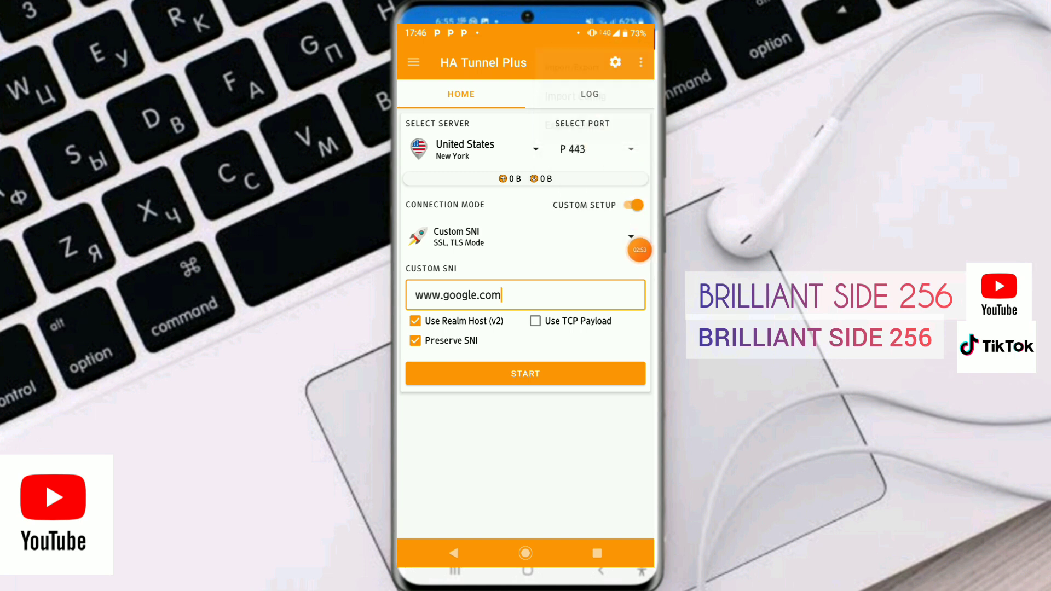
left_click(582, 328)
Step: Replace the default export file name with BRILLIANT SIDE 256
left_click(543, 121)
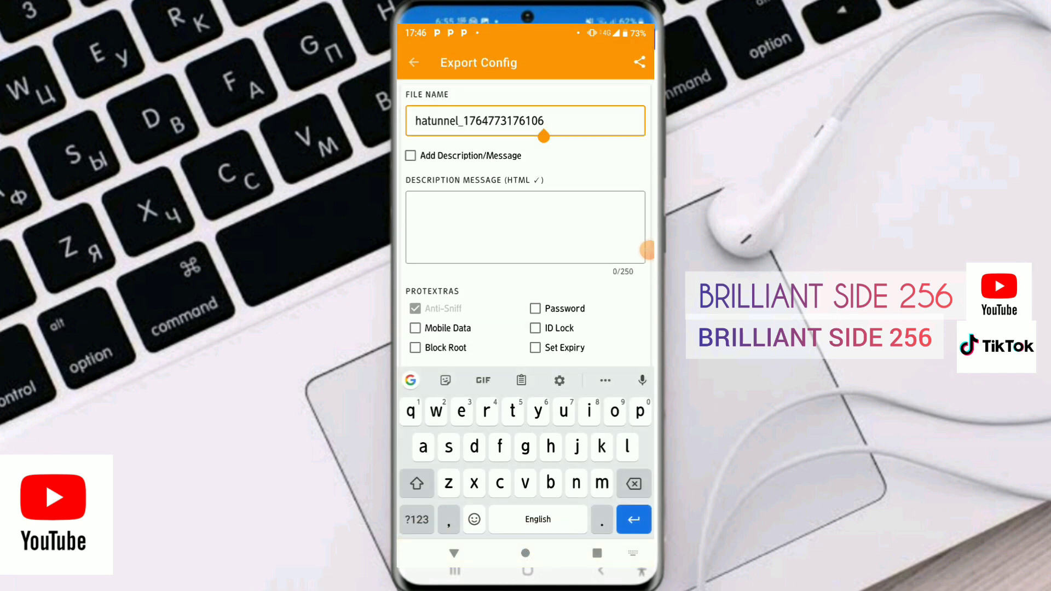
key("BackSpace")
key("BackSpace")
key("BackSpace")
key("BackSpace")
key("BackSpace")
key("BackSpace")
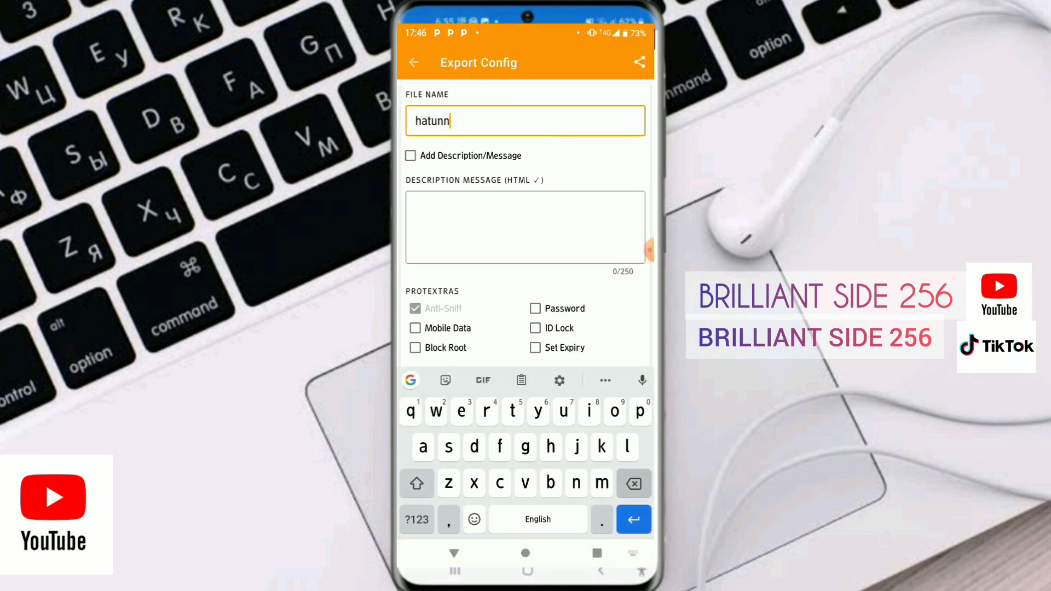
key("BackSpace")
key("BackSpace")
key("BackSpace")
type("BR")
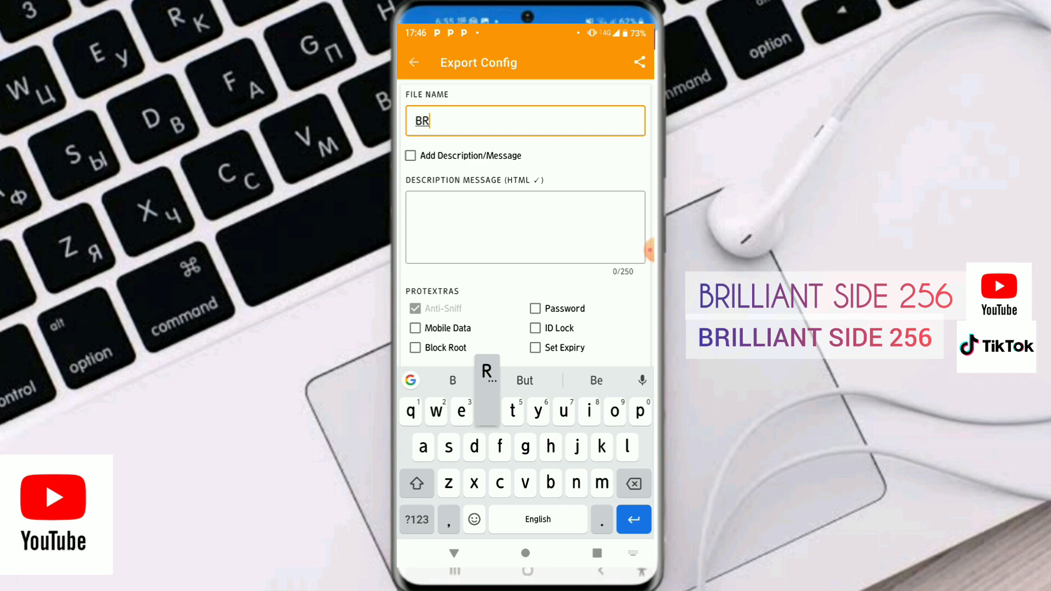
type("ILLIANTISIDE")
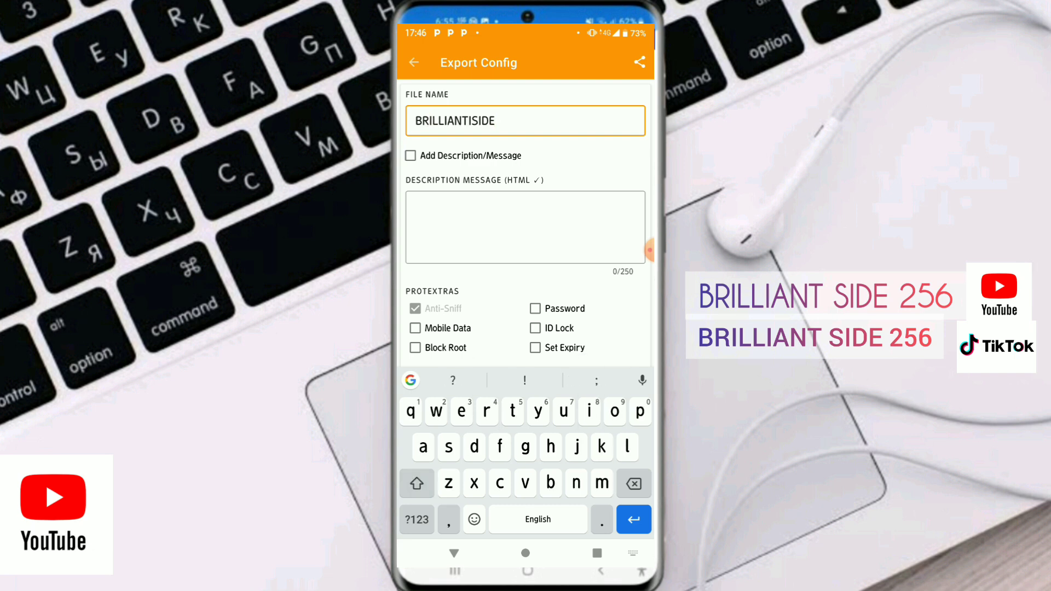
key("BackSpace")
key("BackSpace")
key("BackSpace")
key("BackSpace")
key("shift")
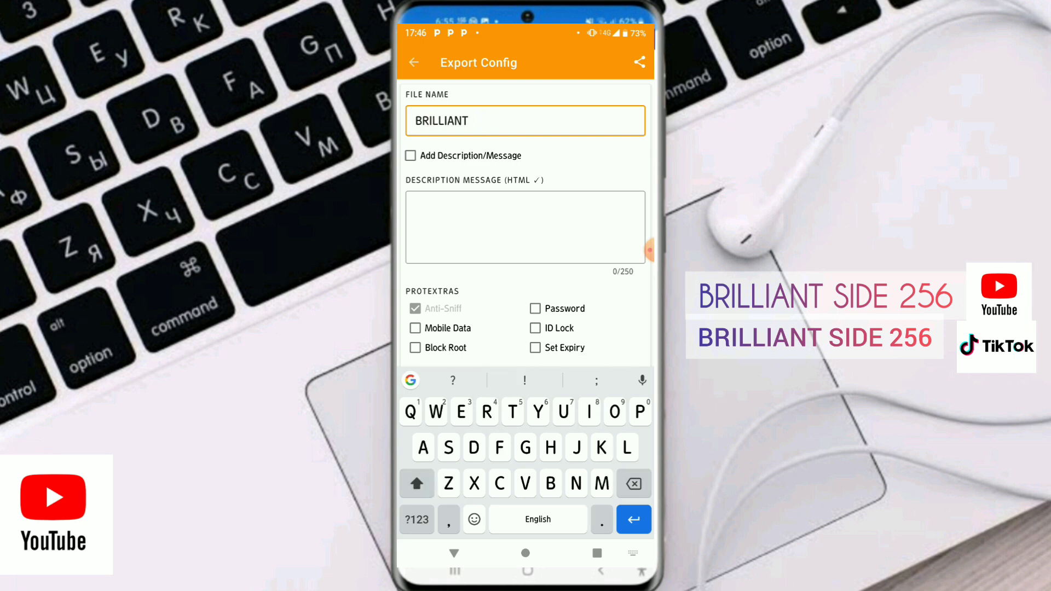
type("SID")
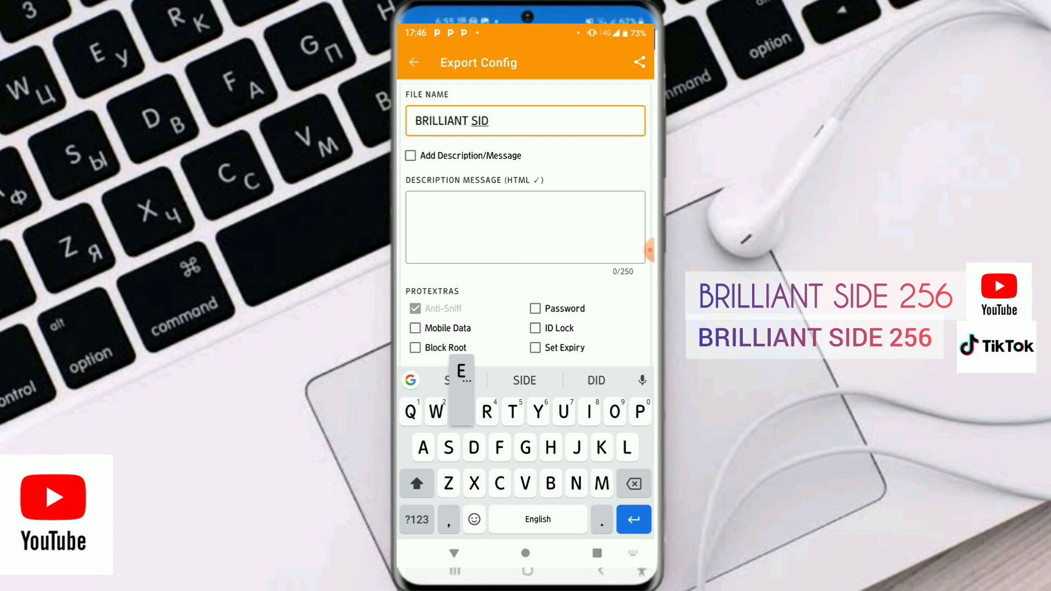
type("E 256")
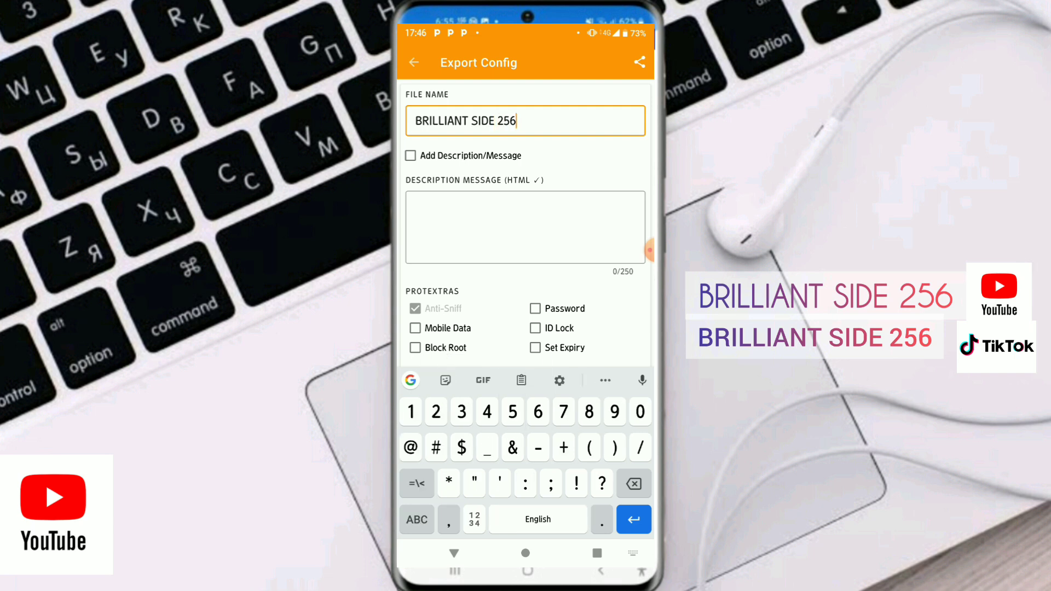
Step: Enable and write the description message SUBSCRIBE TO OUR CHANNEL
left_click(411, 154)
left_click(526, 227)
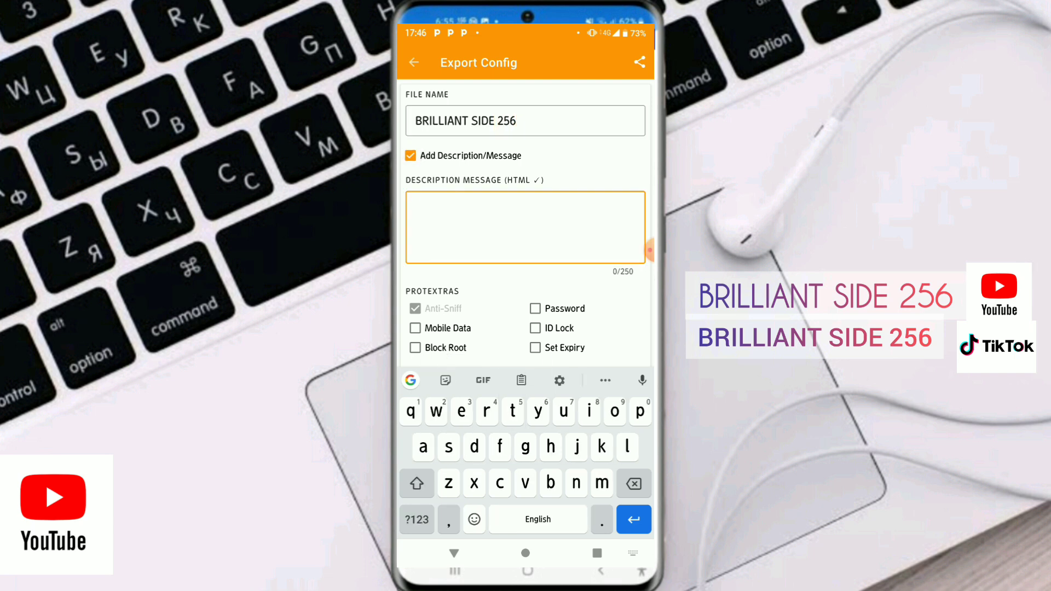
type("SUB")
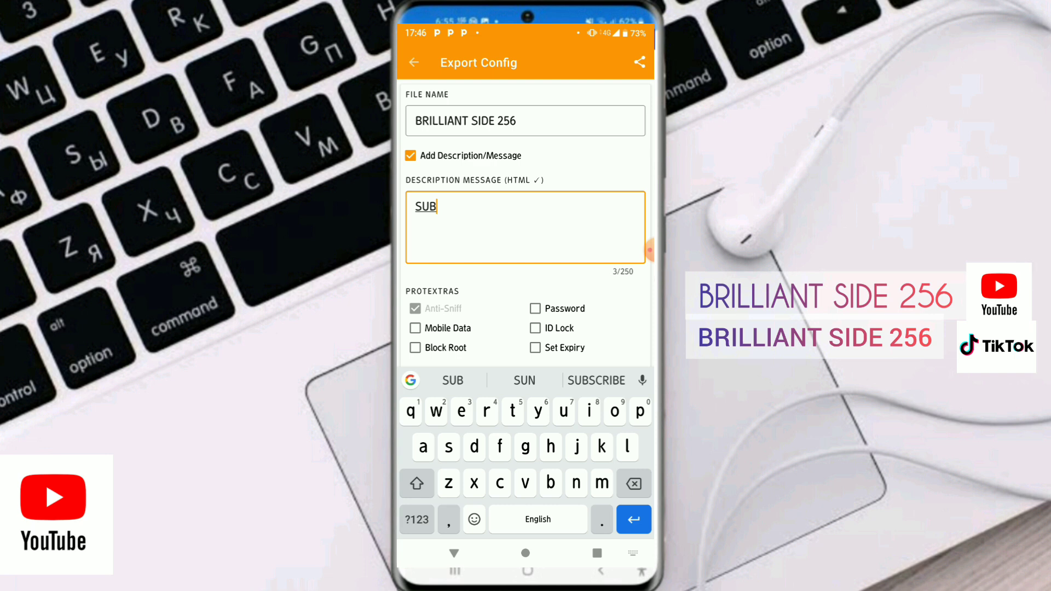
left_click(597, 380)
type("T")
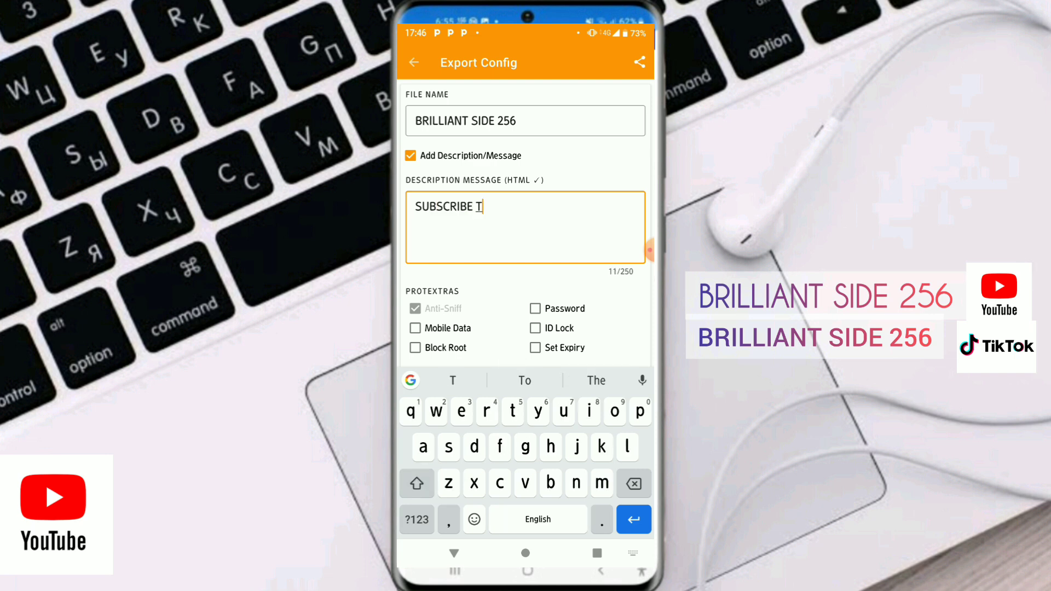
type("O OU")
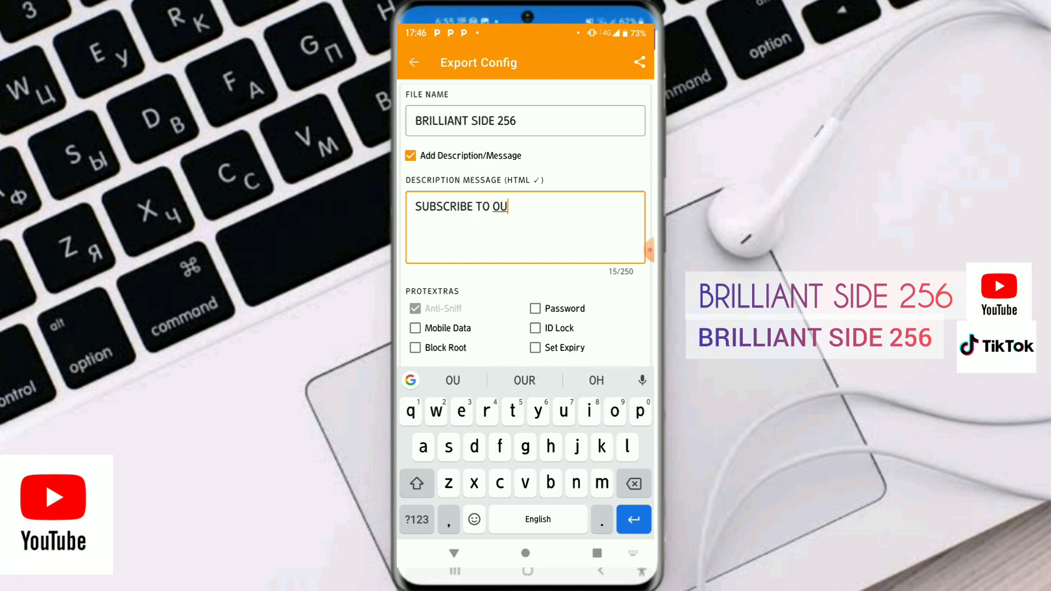
left_click(525, 380)
type("CH")
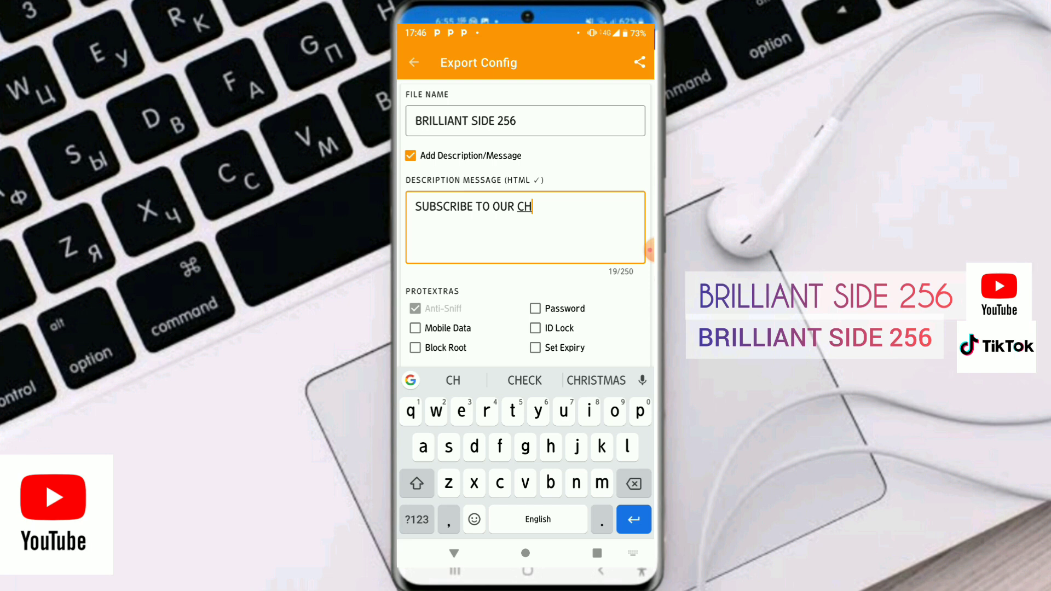
type("A")
left_click(525, 380)
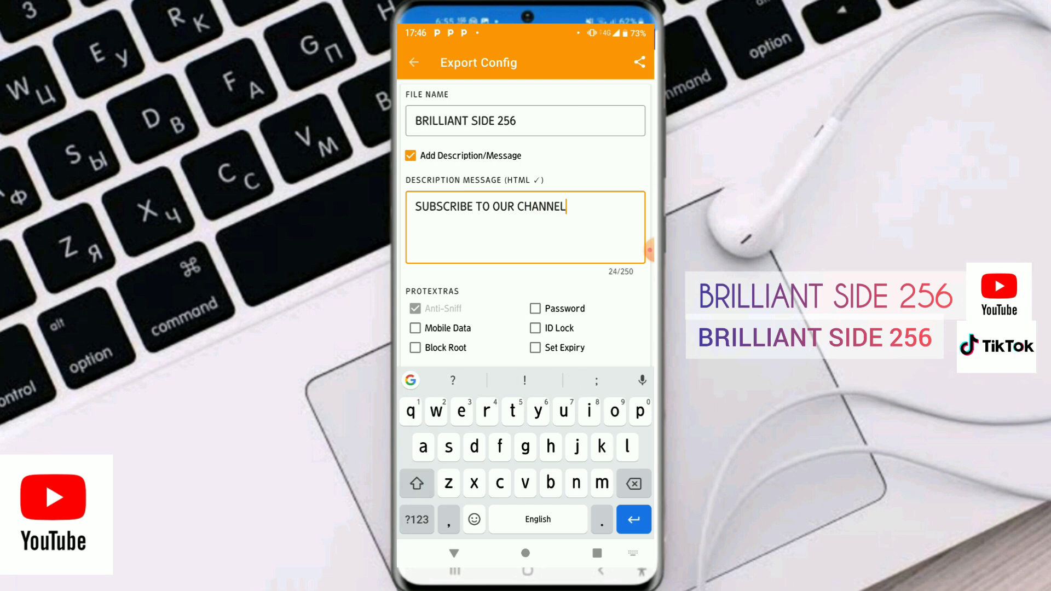
scroll(525, 247, "down", 2)
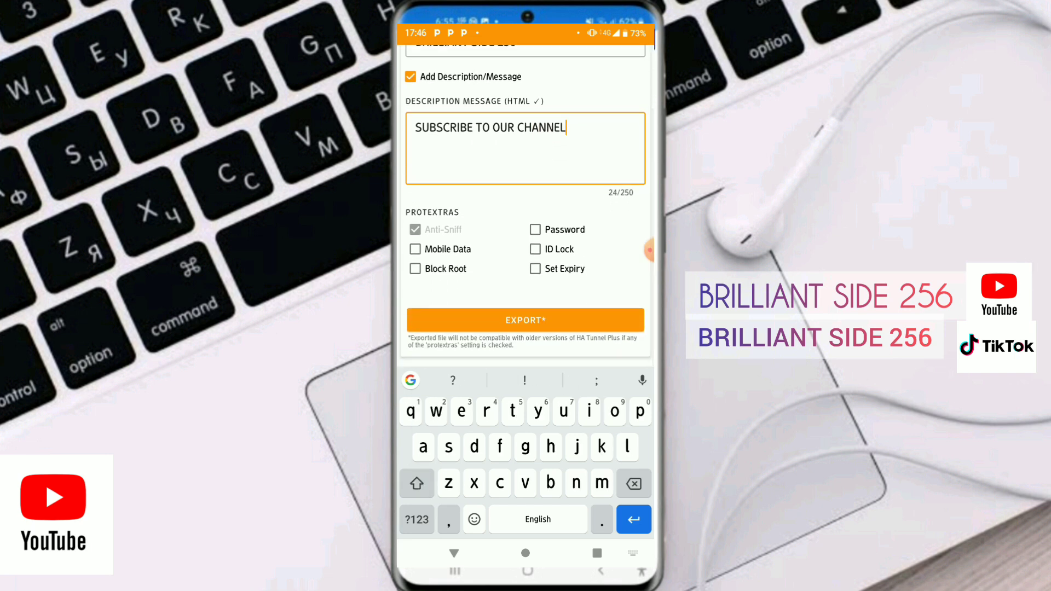
Step: Enable Set Expiry and choose 31 Dec 2025 as the expiry date
left_click(535, 269)
left_click(608, 446)
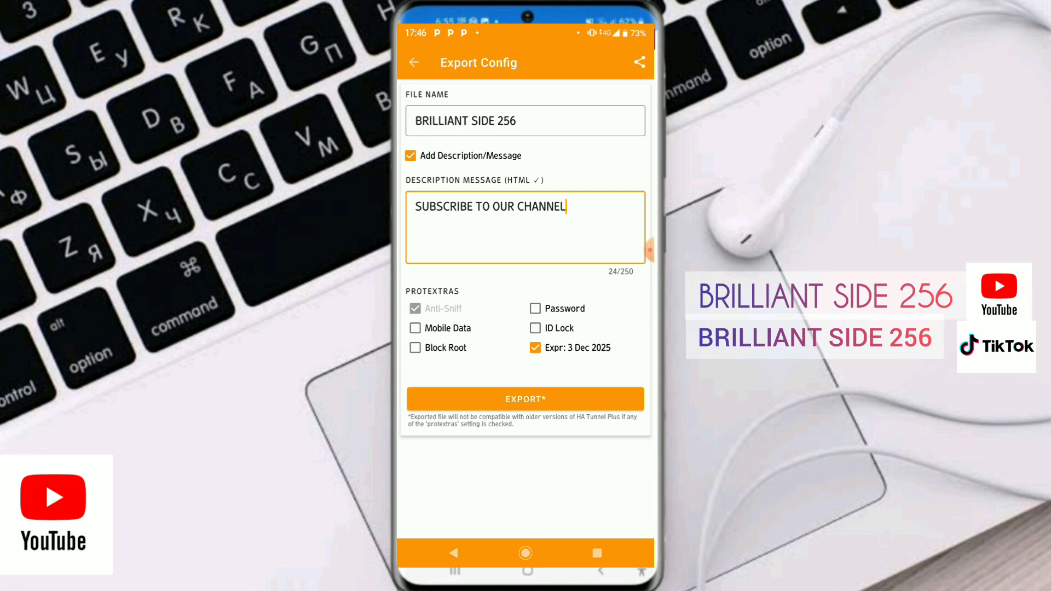
left_click(535, 348)
left_click(534, 347)
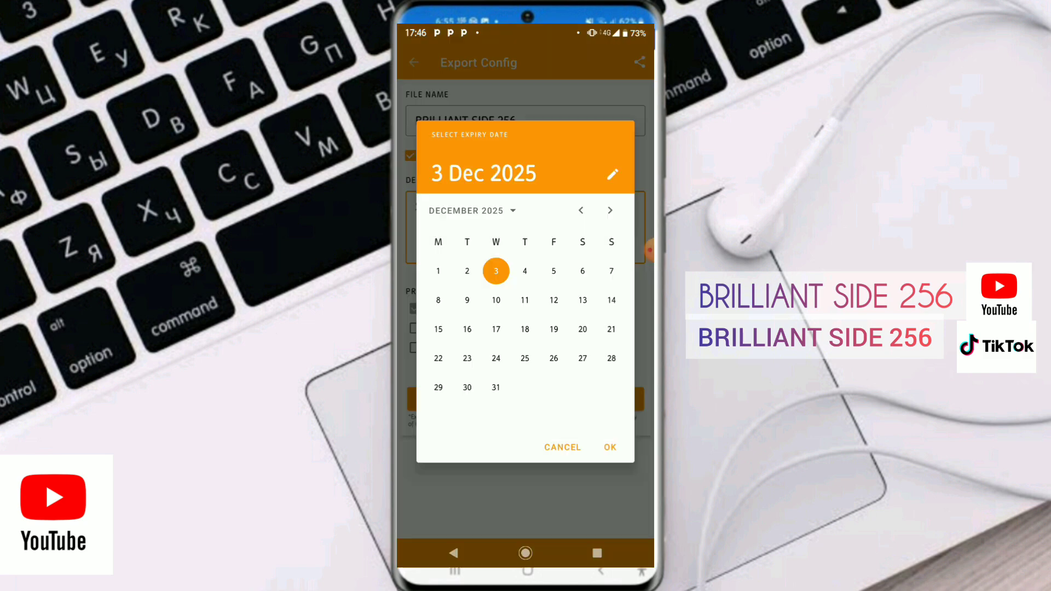
left_click(496, 387)
left_click(610, 447)
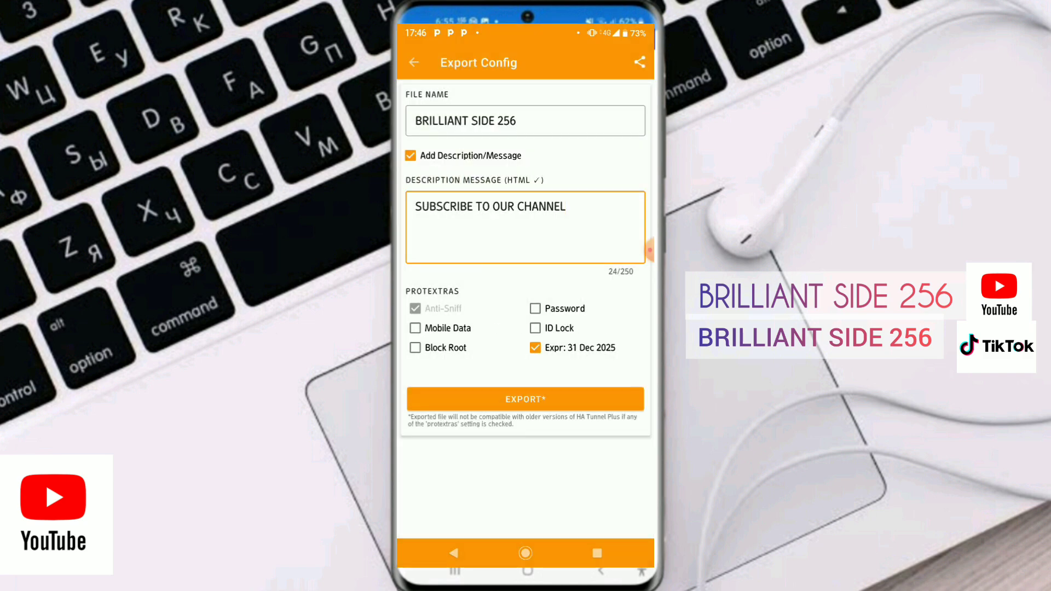
Step: Enable password protection and enter the export password
left_click(534, 308)
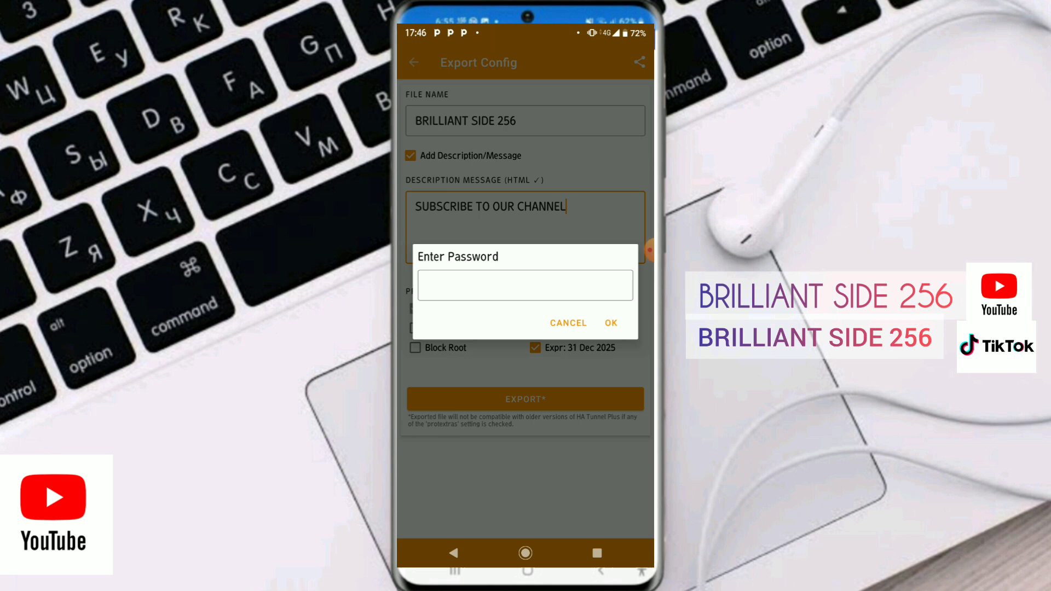
left_click(525, 283)
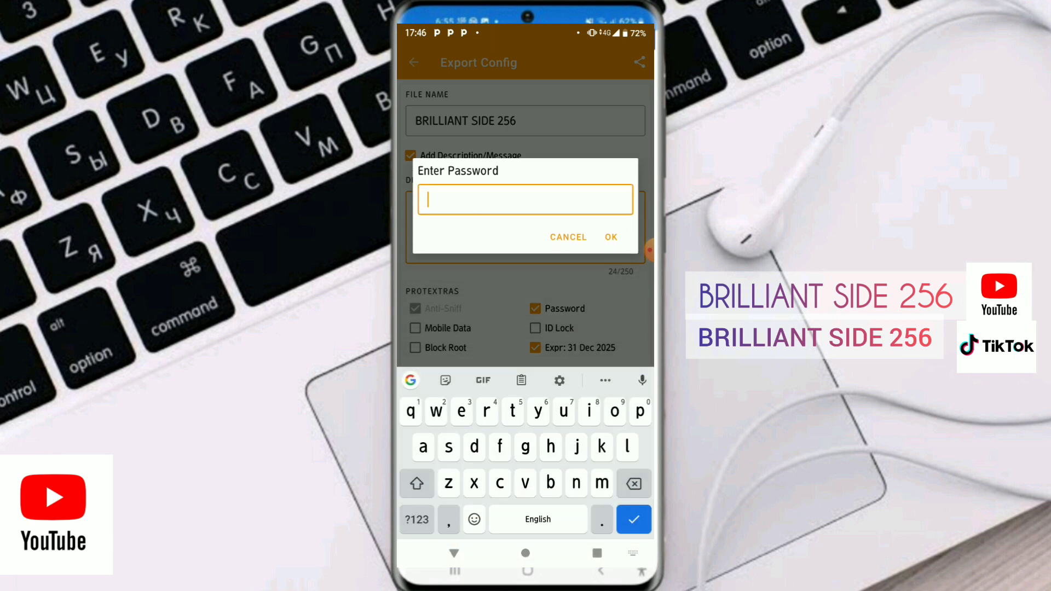
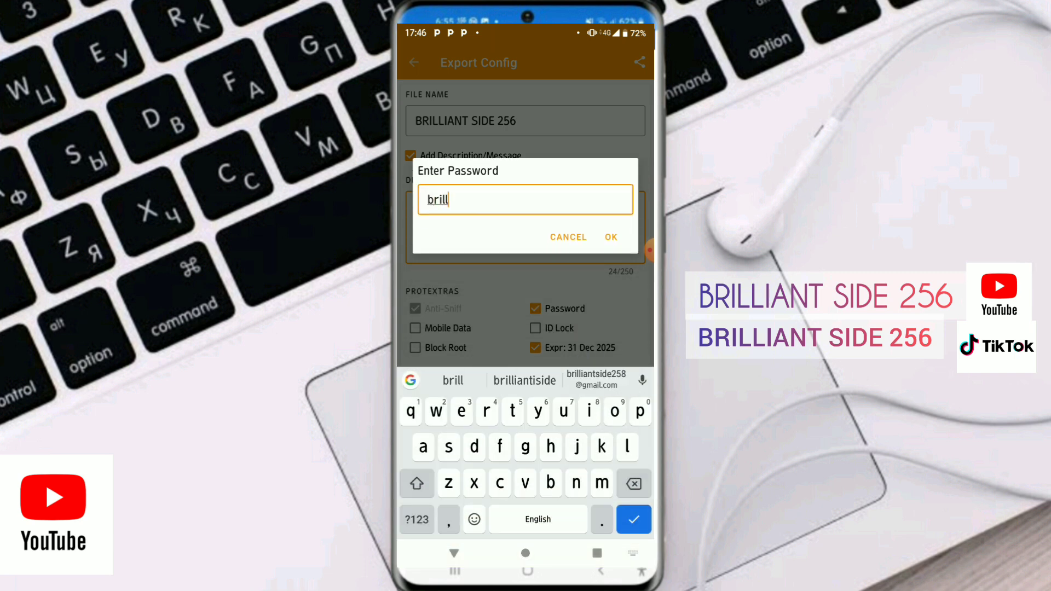
left_click(417, 519)
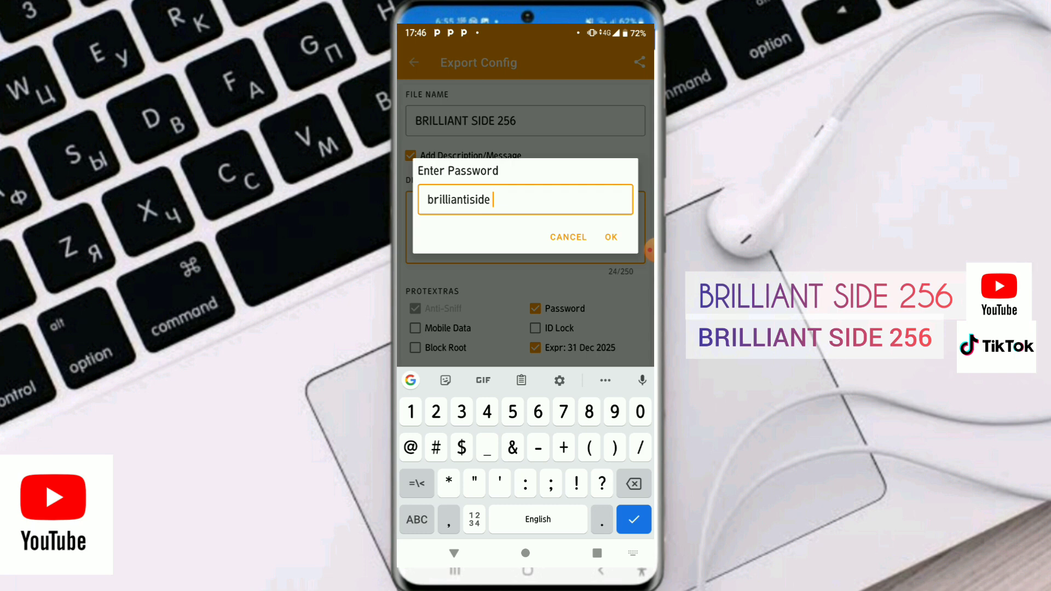
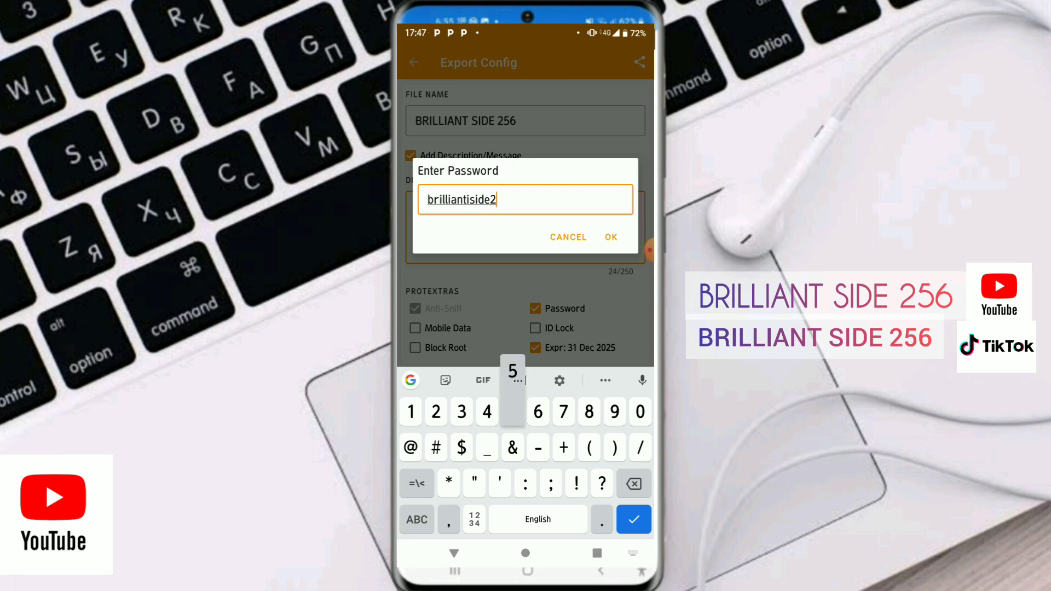
left_click(612, 237)
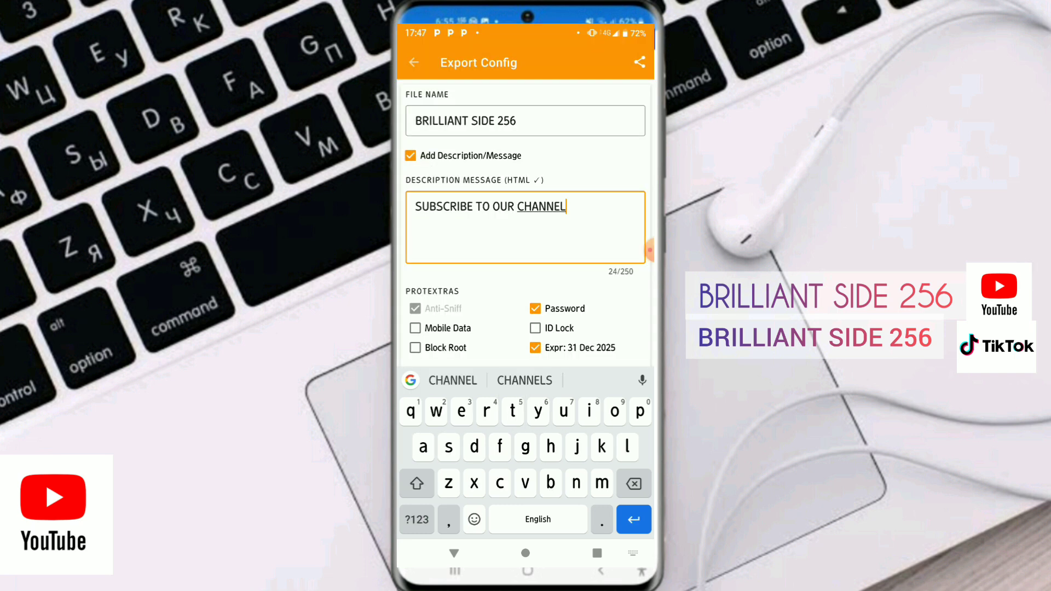
key("Escape")
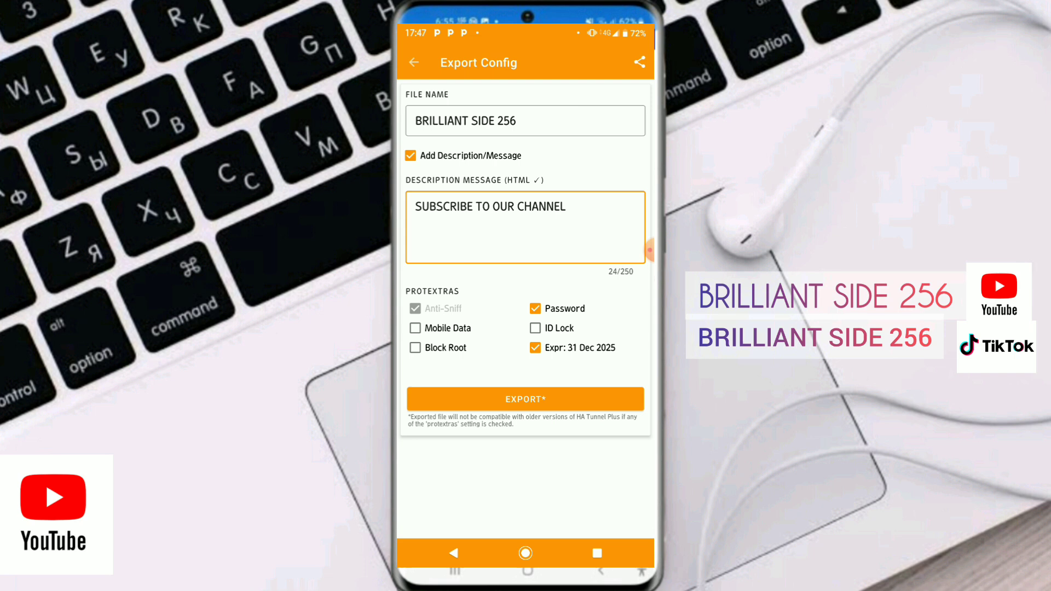
Step: Export the config to BRILLIANT SIDE 256.hat, then start Import Config and open the HA Tunnel Plus folder
left_click(526, 399)
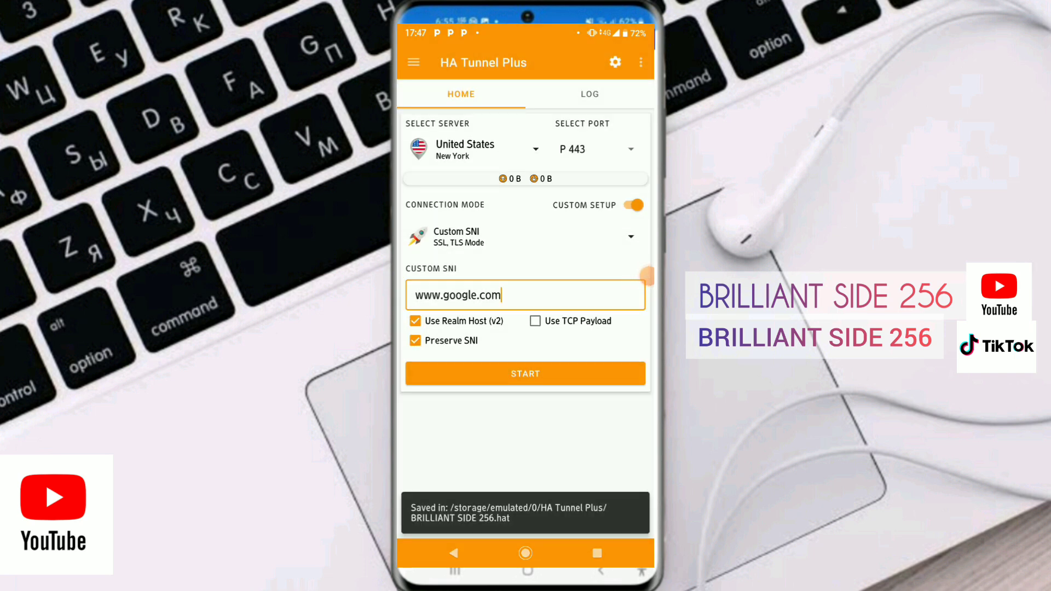
left_click(640, 62)
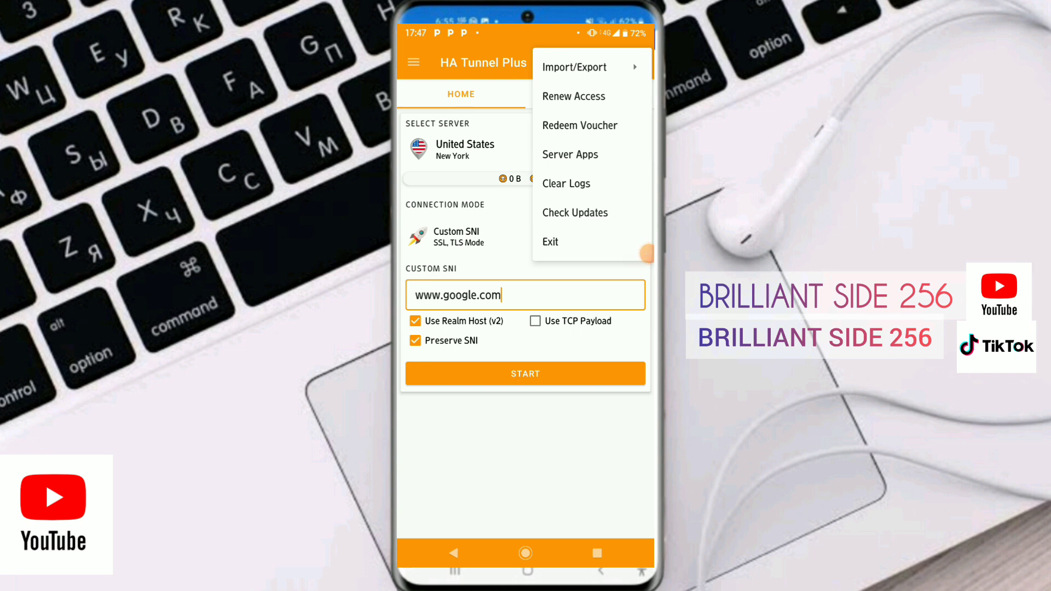
left_click(575, 67)
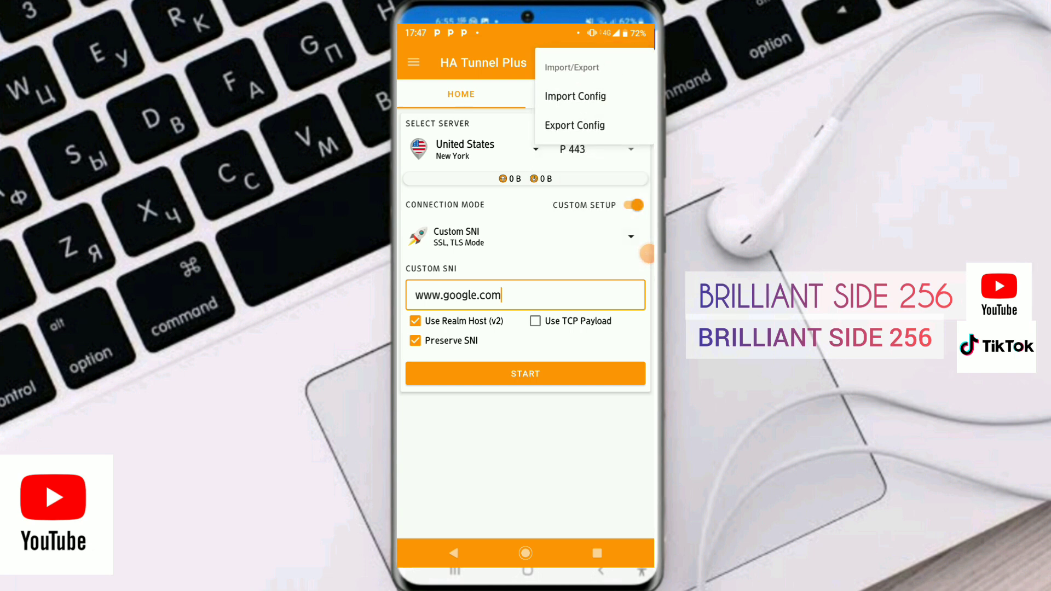
left_click(576, 96)
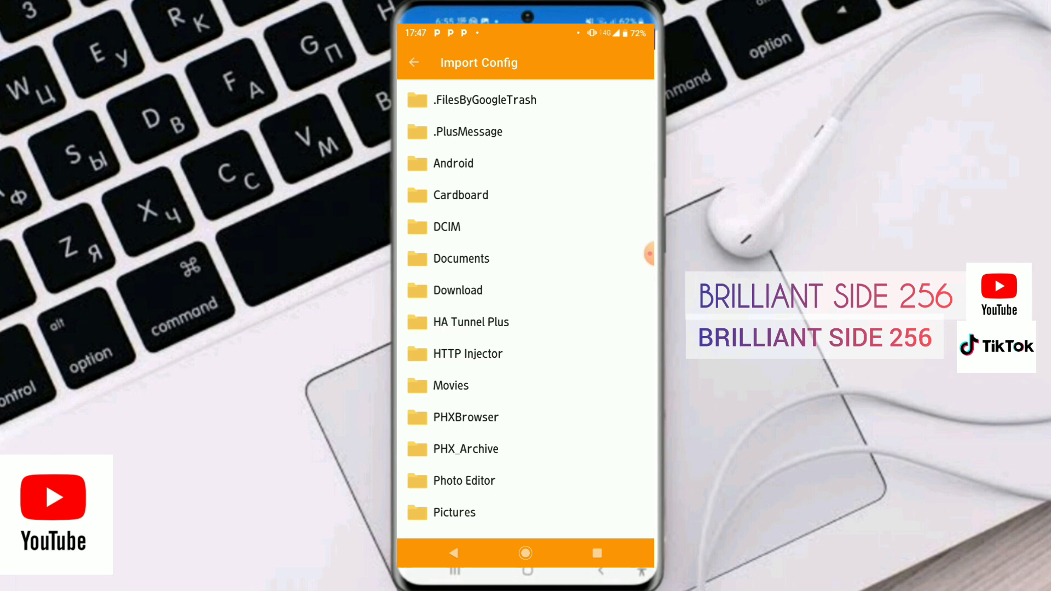
scroll(525, 304, "down", 3)
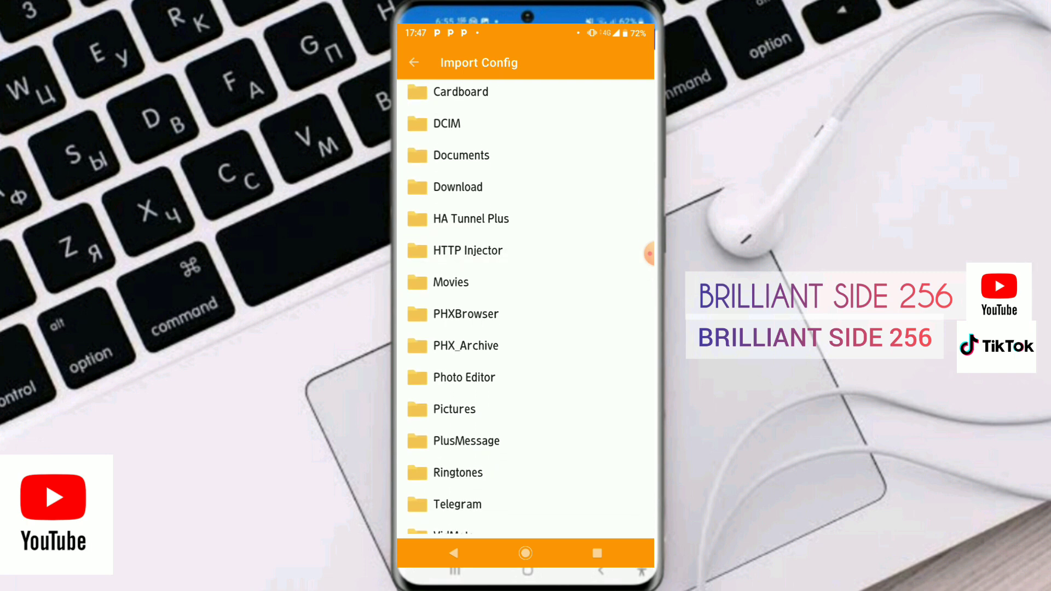
left_click(470, 219)
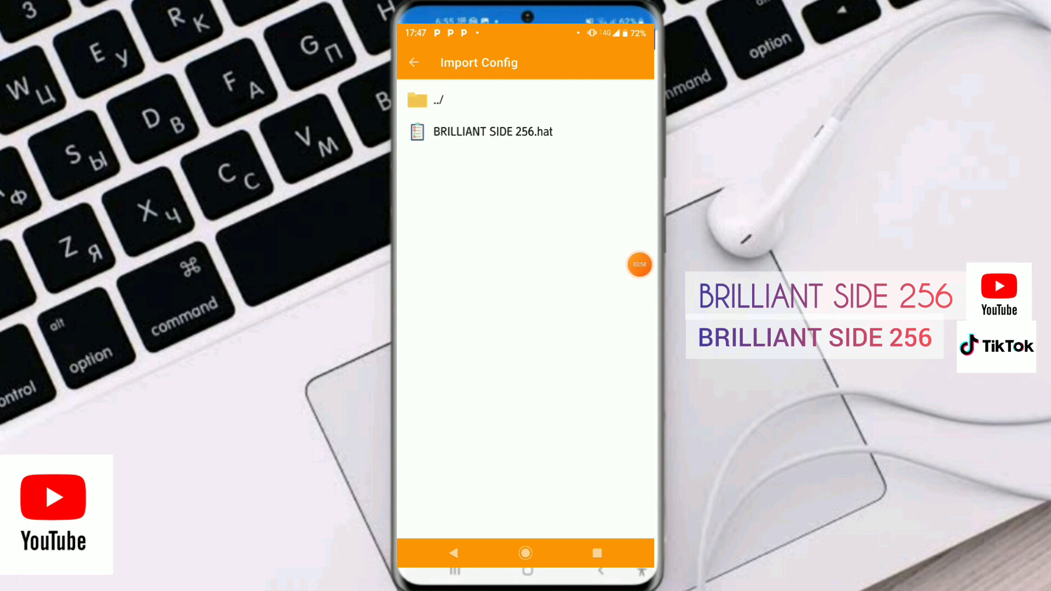
Step: Pick BRILLIANT SIDE 256.hat, enter its export password, and complete the import
left_click(492, 131)
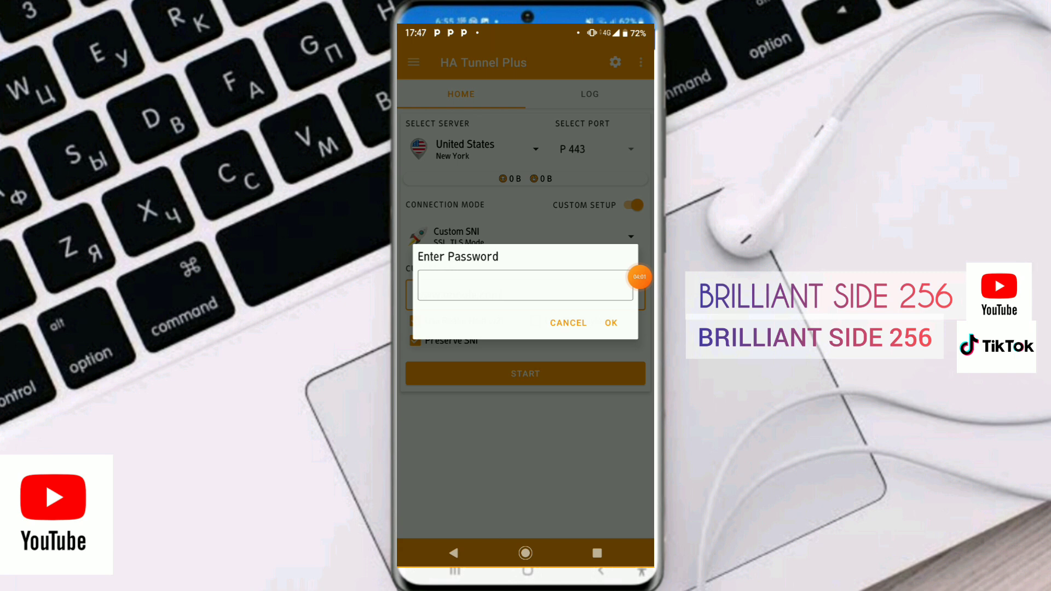
left_click(526, 285)
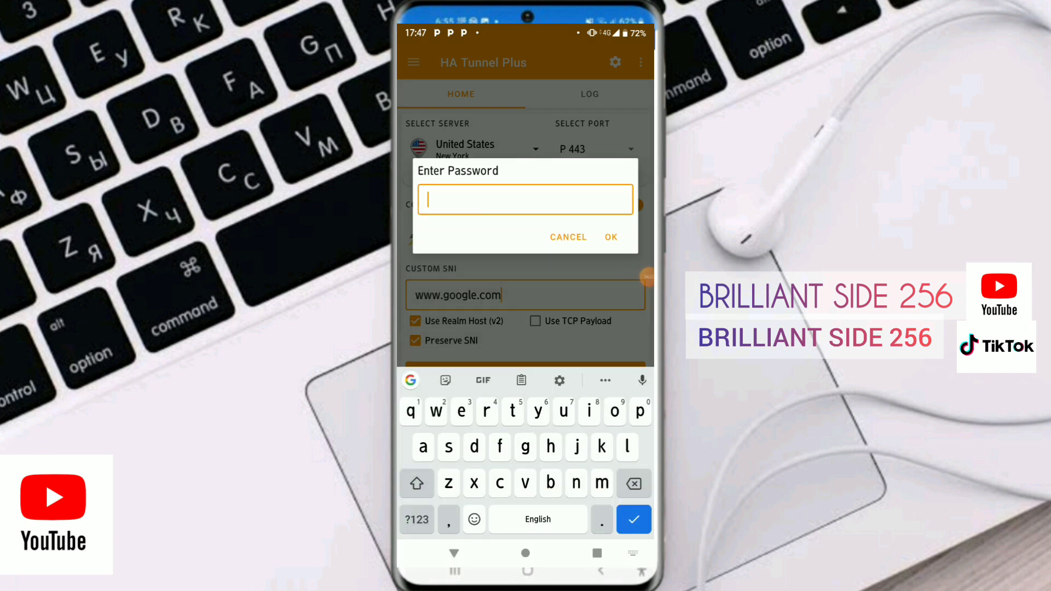
left_click(596, 380)
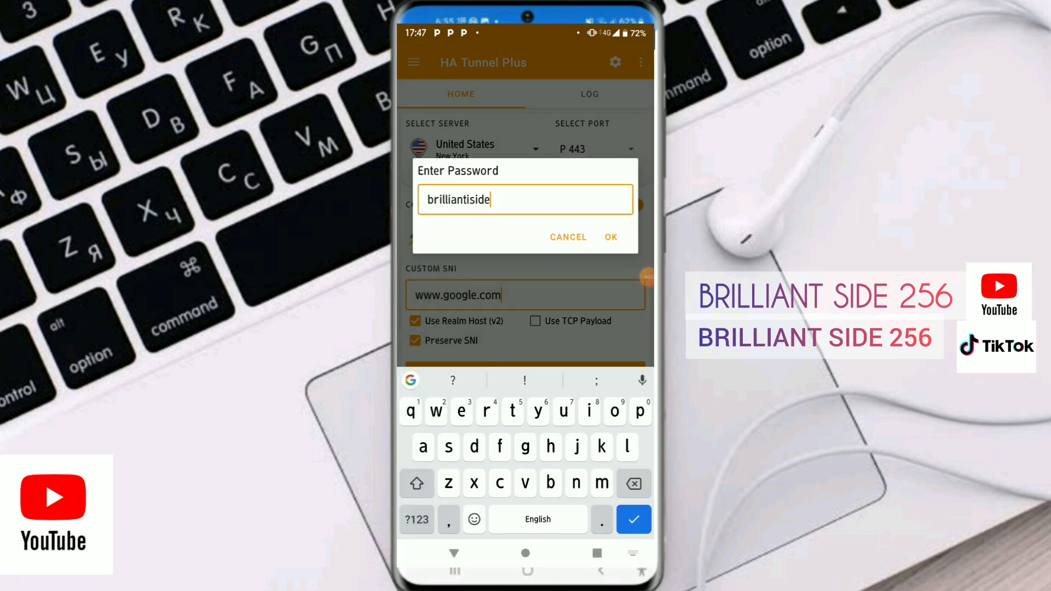
left_click(417, 520)
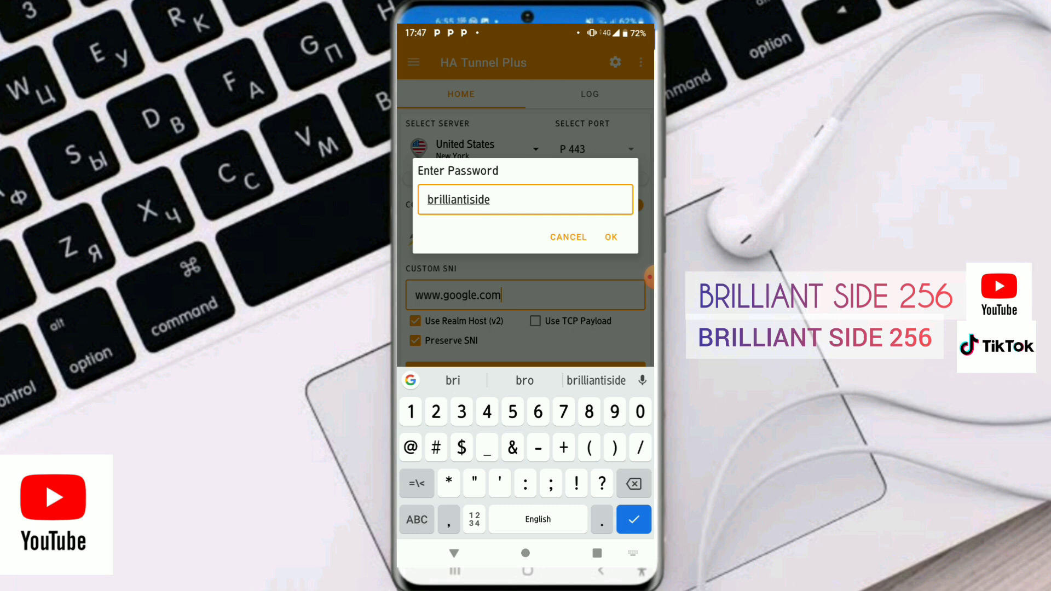
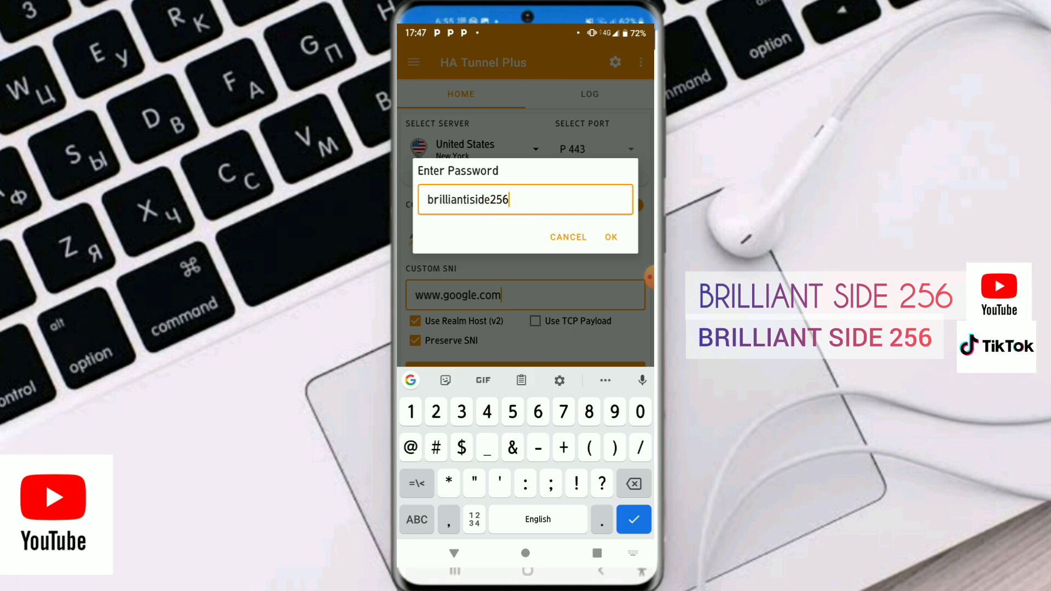
left_click(611, 236)
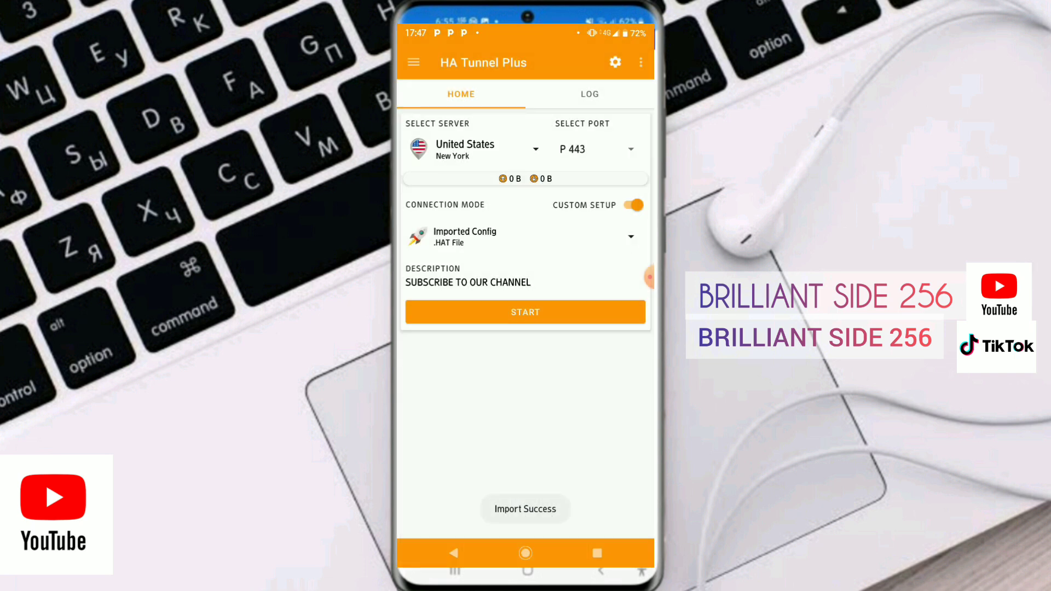